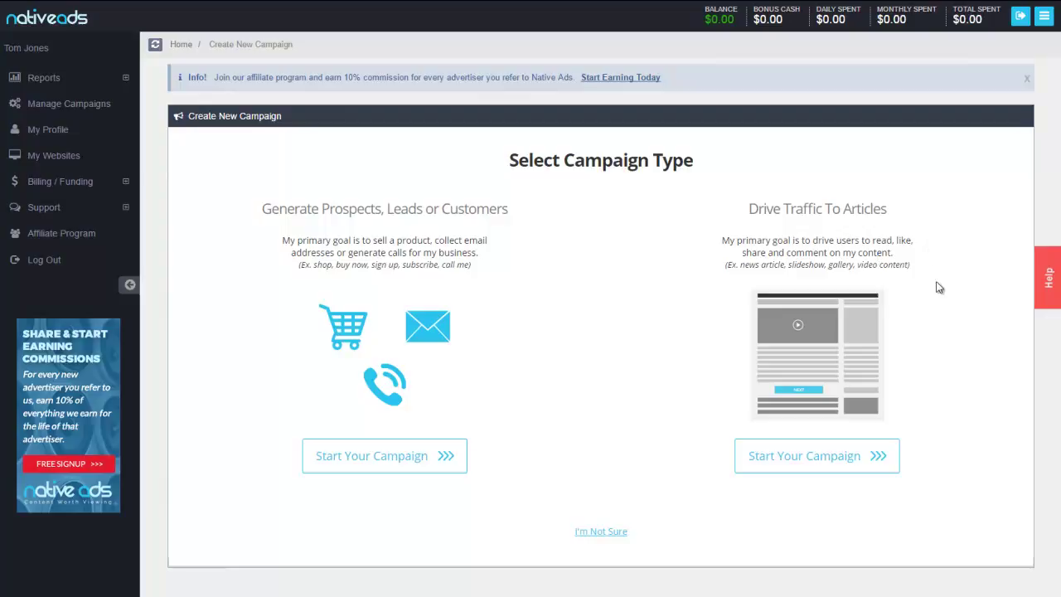
# Step: Start a Drive Traffic To Articles campaign named "Jazz promotion" with jazzfest.com as the site's brand name
pyautogui.click(820, 457)
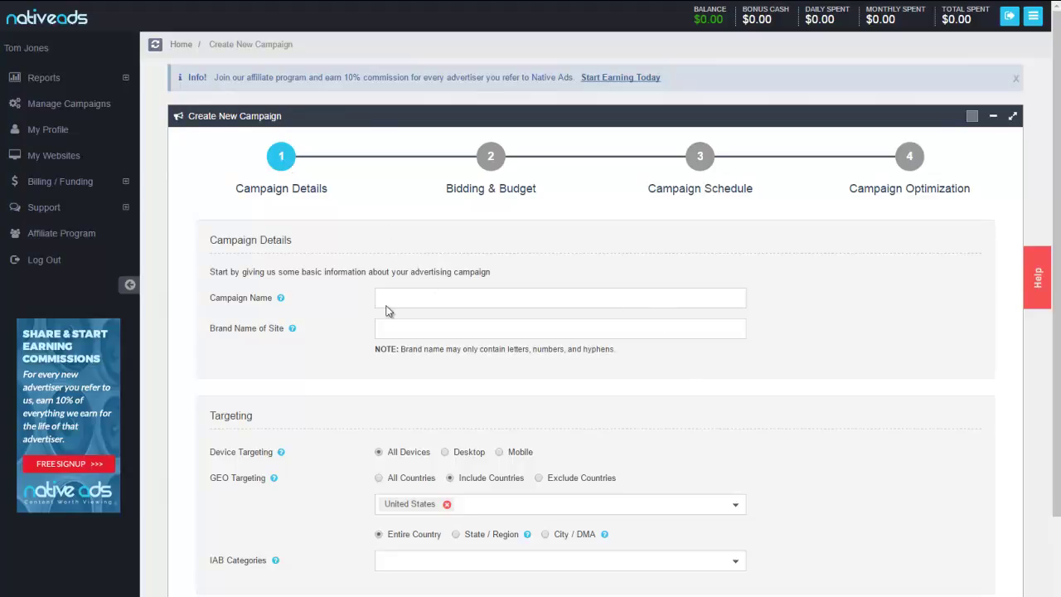
pyautogui.click(433, 298)
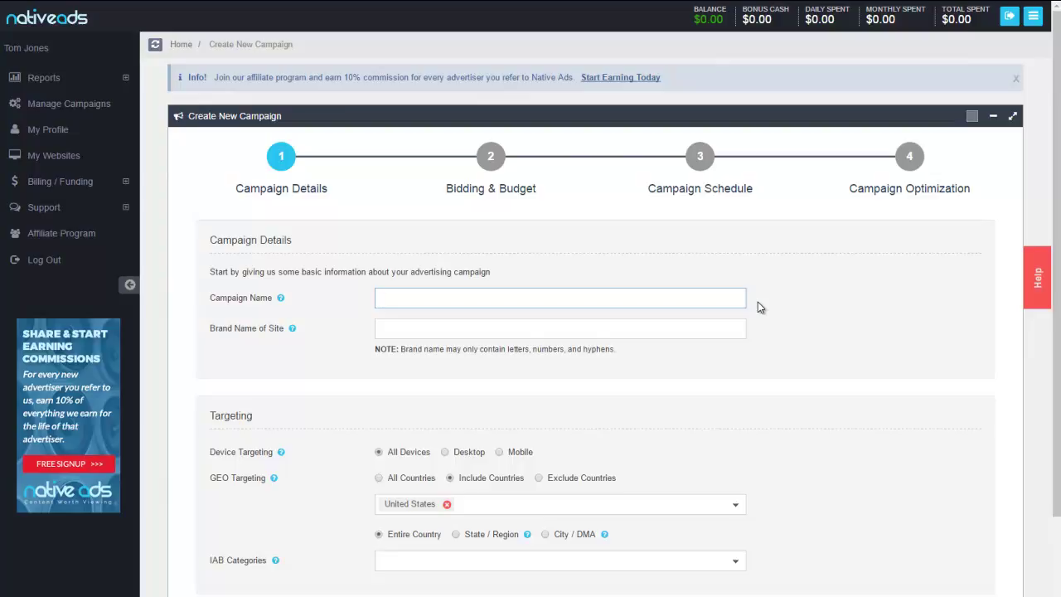
pyautogui.write('Jazz promotion')
pyautogui.click(626, 330)
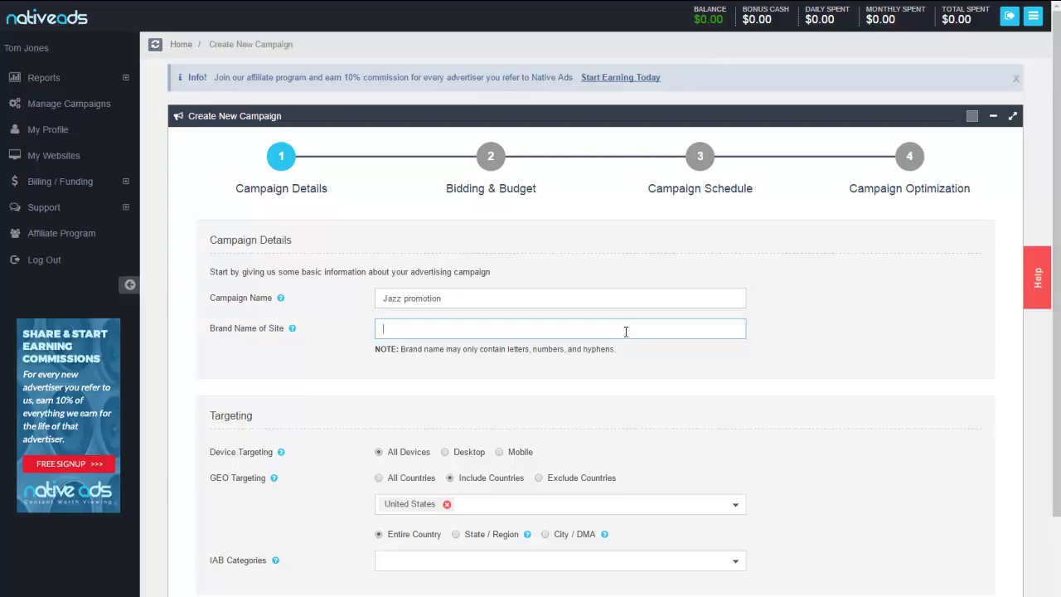
pyautogui.write('jazzfest ')
pyautogui.write('com')
pyautogui.click(884, 369)
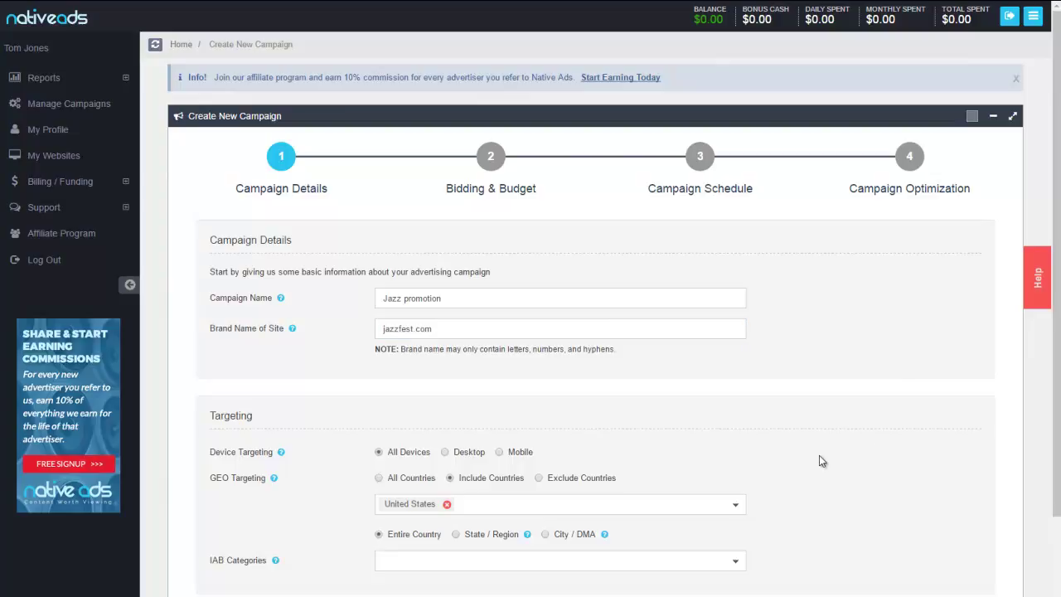
# Step: Set the campaign's device targeting to Desktop
pyautogui.scroll(-3, 823, 470)
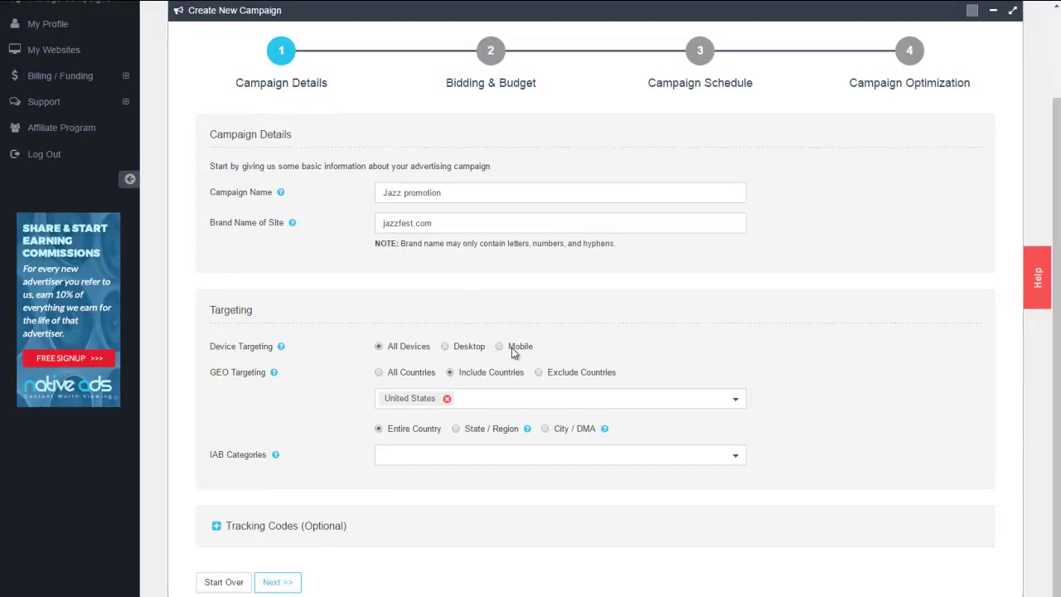
pyautogui.click(446, 348)
# Step: Try the All Countries, Include Countries and Exclude Countries options for GEO targeting, and return to including the United States
pyautogui.click(380, 375)
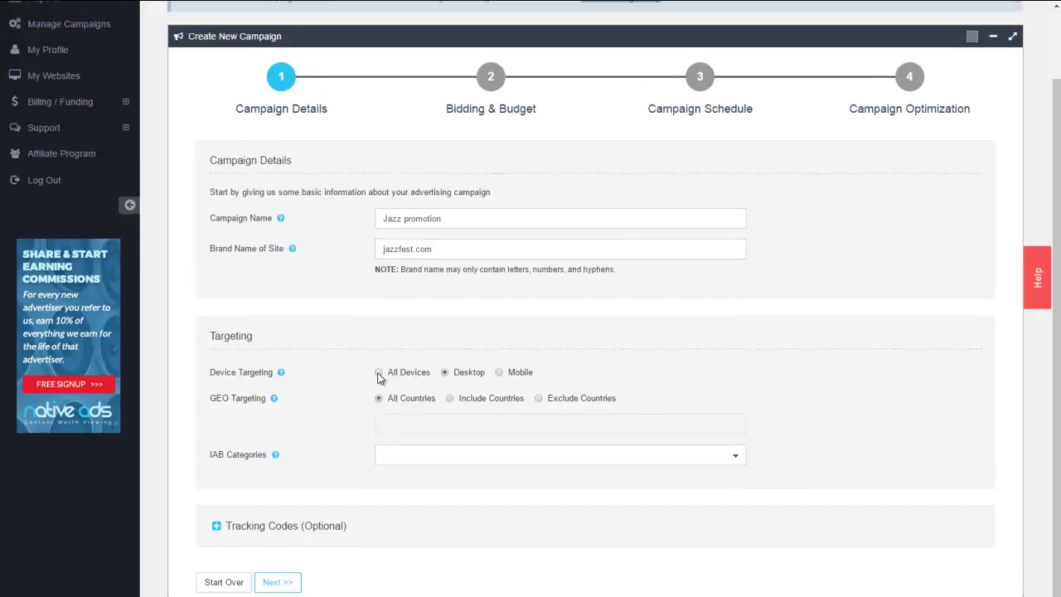
pyautogui.click(450, 399)
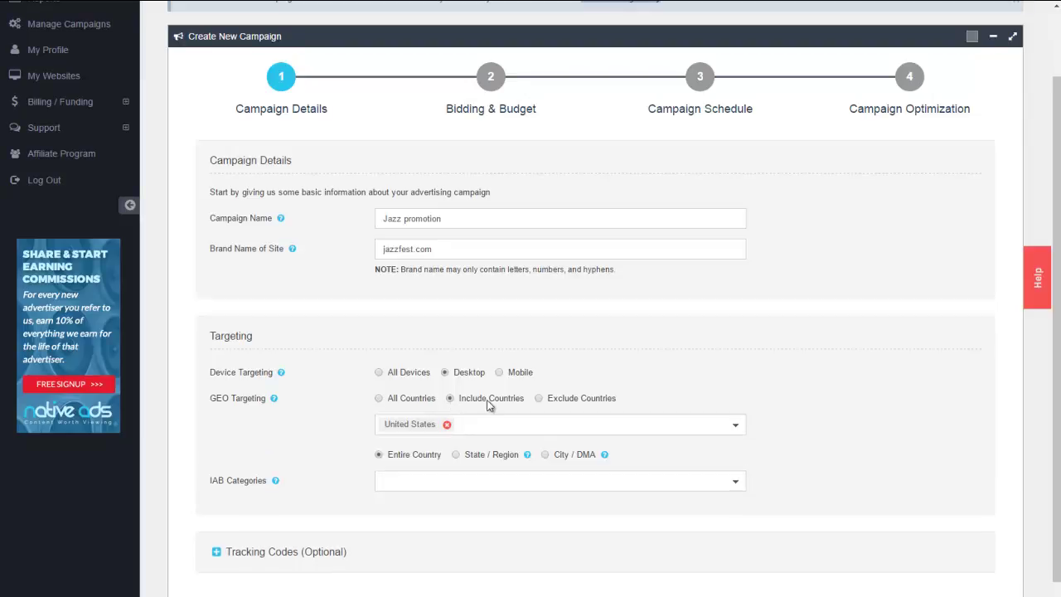
pyautogui.click(496, 431)
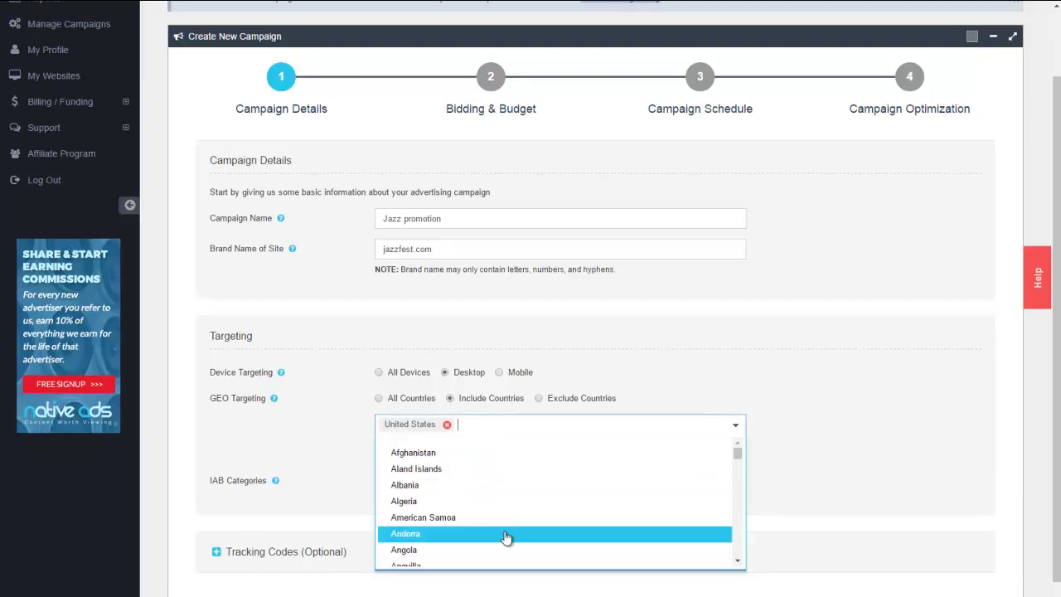
pyautogui.click(698, 386)
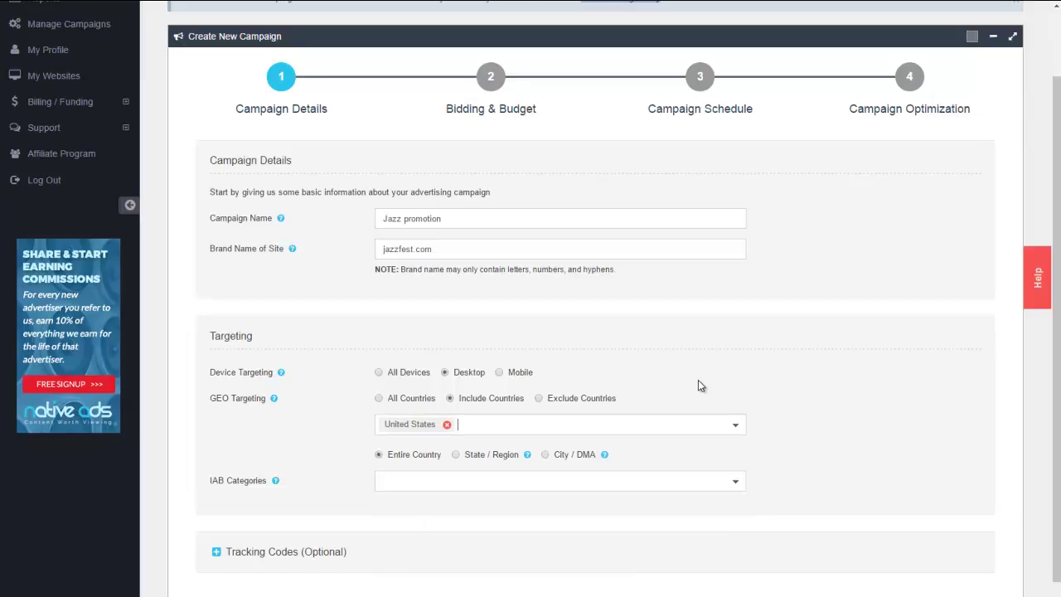
pyautogui.click(540, 399)
pyautogui.click(552, 426)
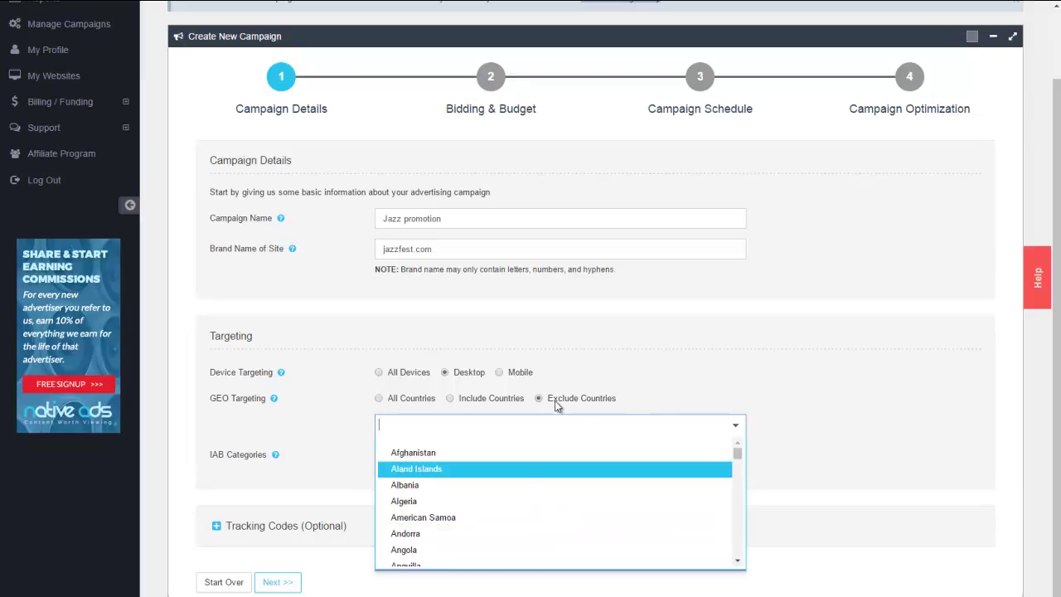
pyautogui.click(649, 404)
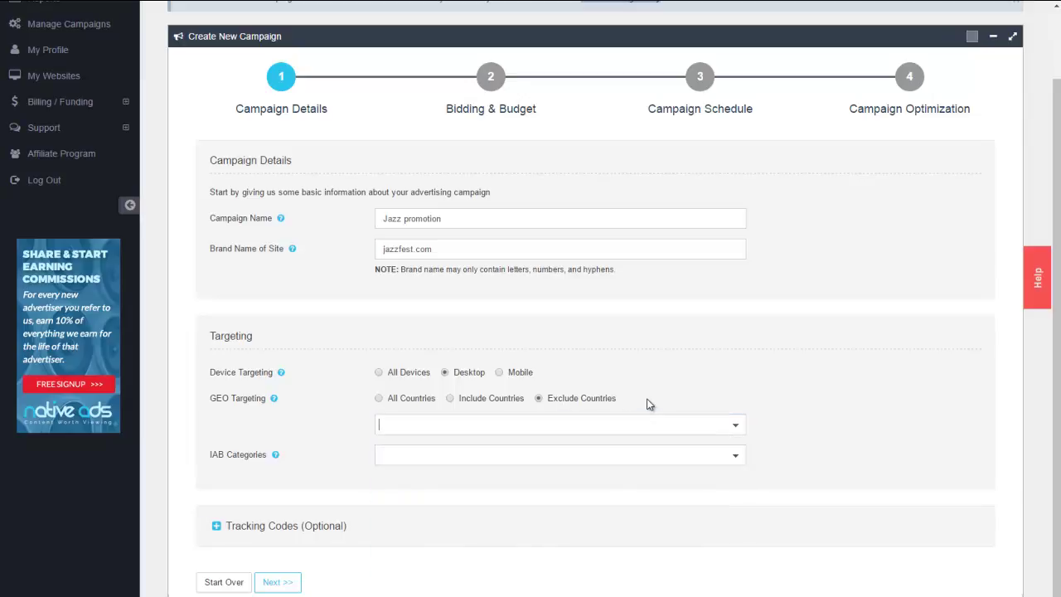
pyautogui.click(449, 398)
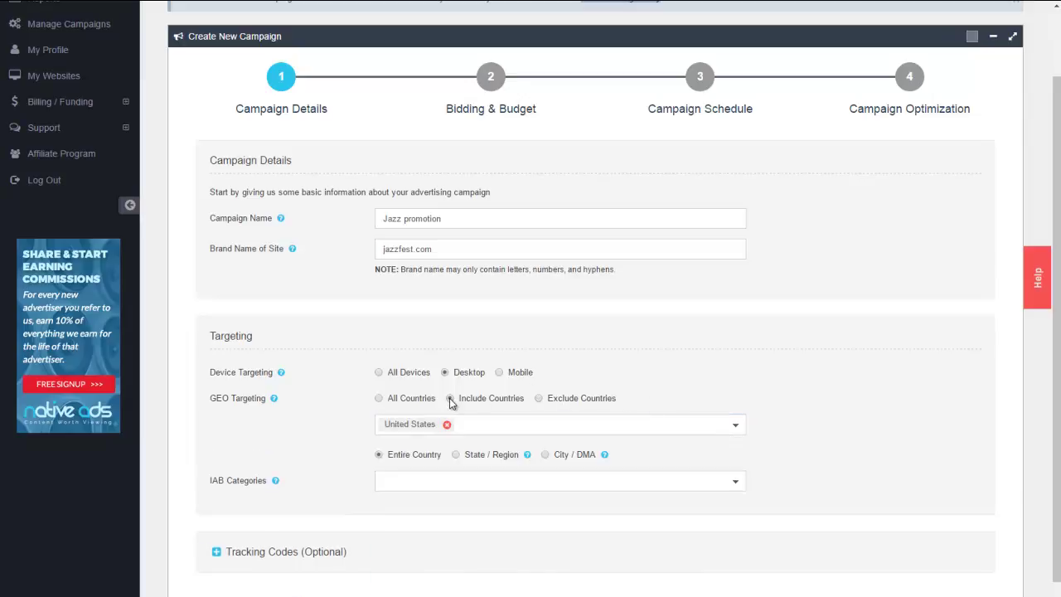
# Step: Narrow the United States targeting by City / DMA and include San Francisco-Oakland-San Jose CA
pyautogui.click(545, 455)
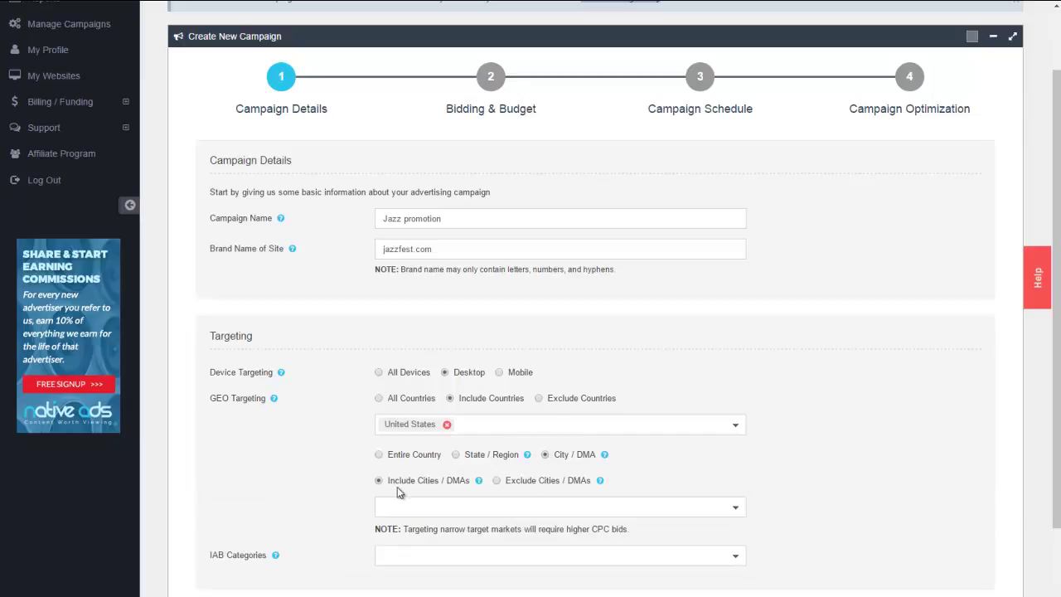
pyautogui.click(421, 510)
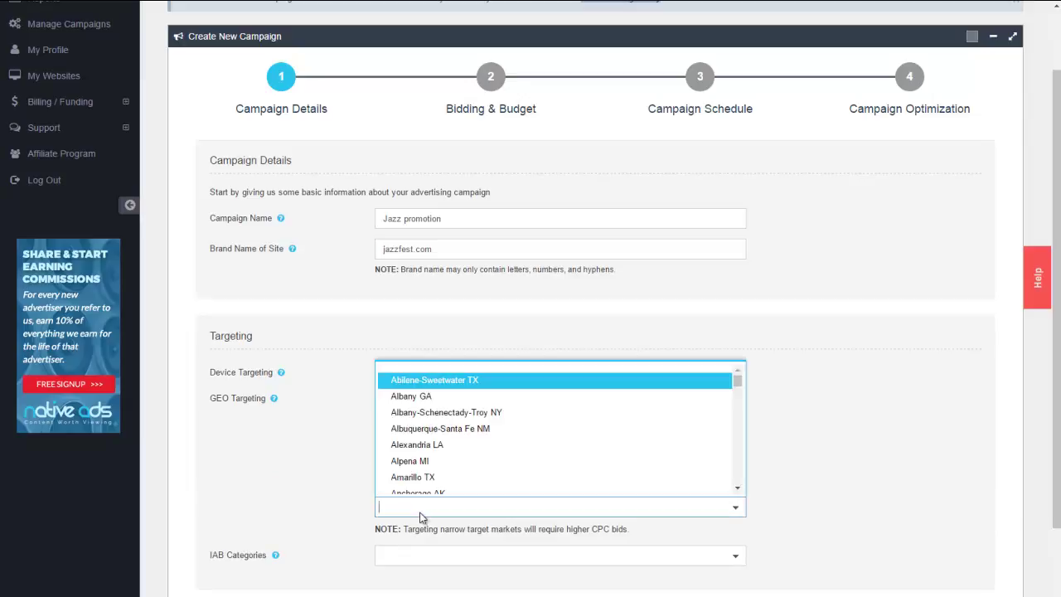
pyautogui.write('san')
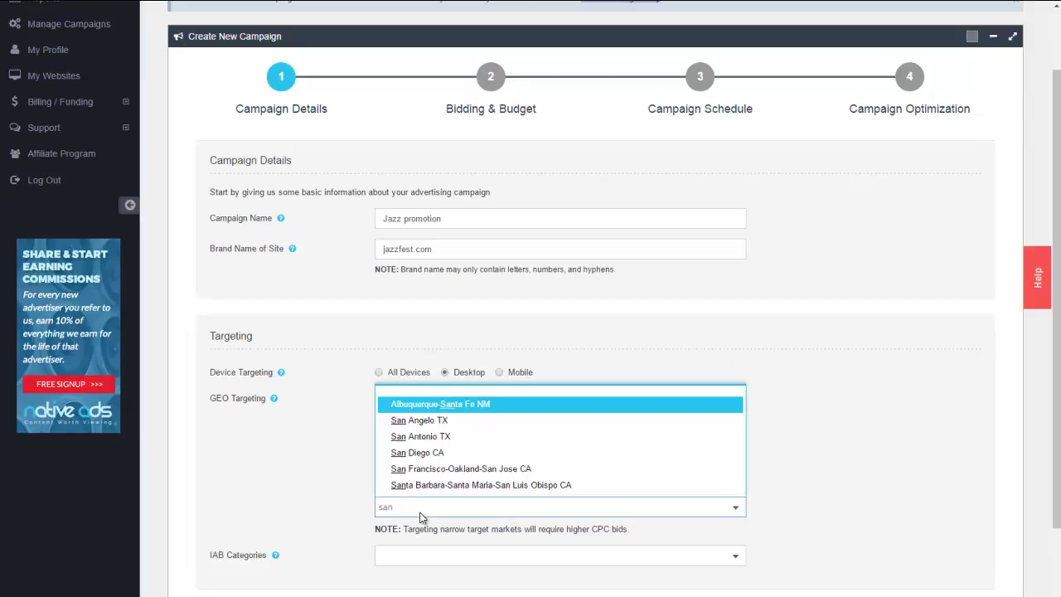
pyautogui.press('Down')
pyautogui.press('Down')
pyautogui.press('Down')
pyautogui.press('Down')
pyautogui.press('Down')
pyautogui.press('Up')
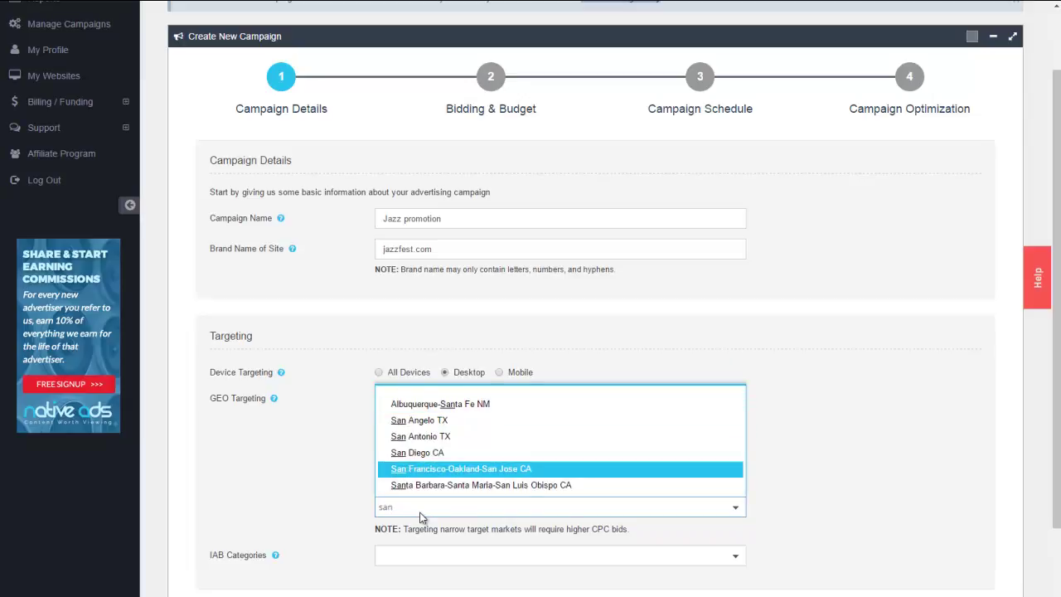
pyautogui.press('Return')
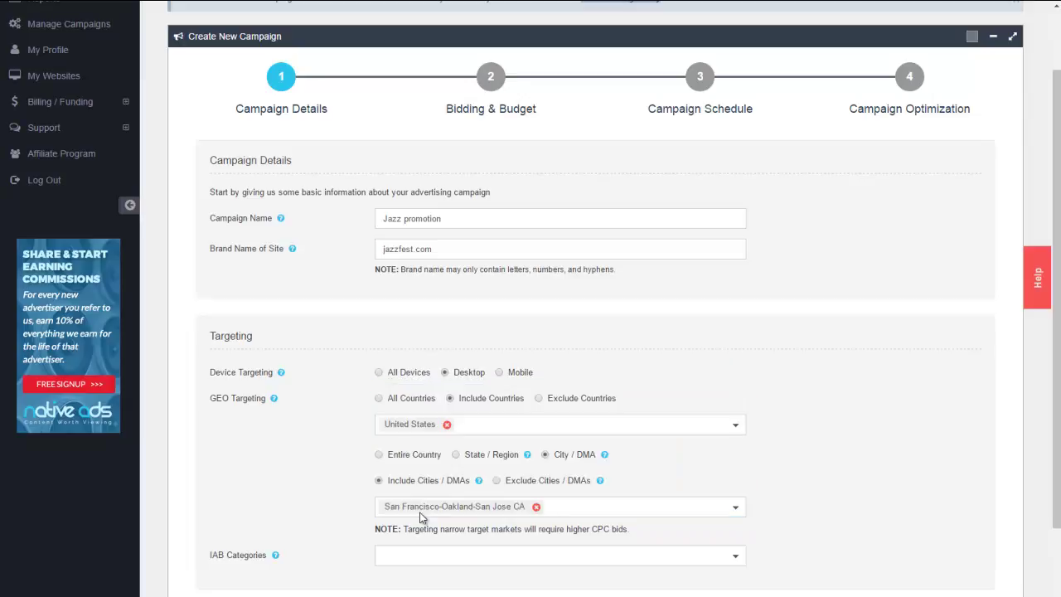
# Step: Try to find San Jose as a second included city / DMA, and clear the search text
pyautogui.write('san jo')
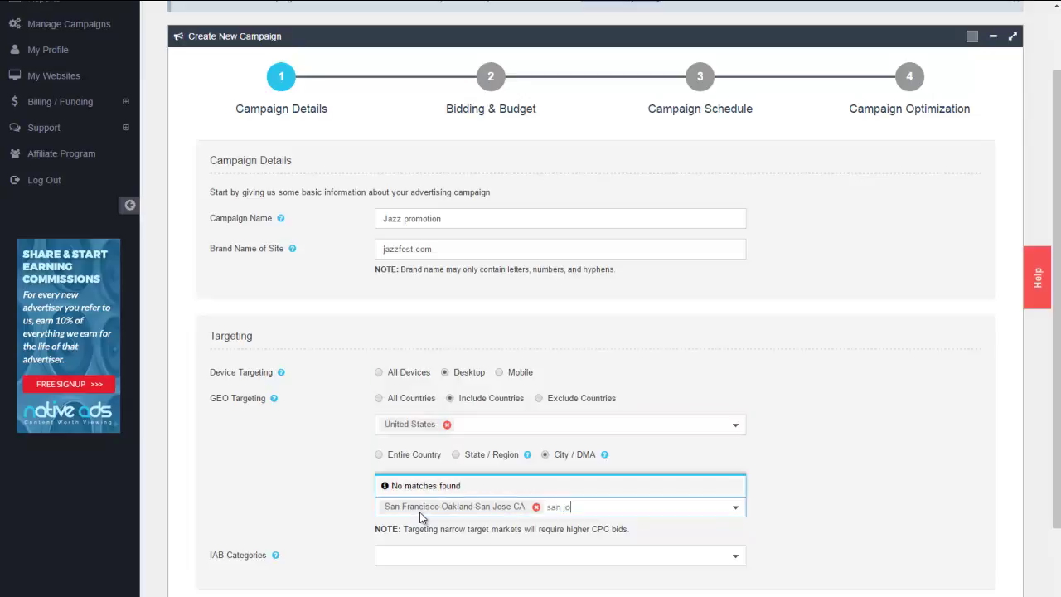
pyautogui.press('BackSpace')
pyautogui.press('BackSpace')
pyautogui.press('BackSpace')
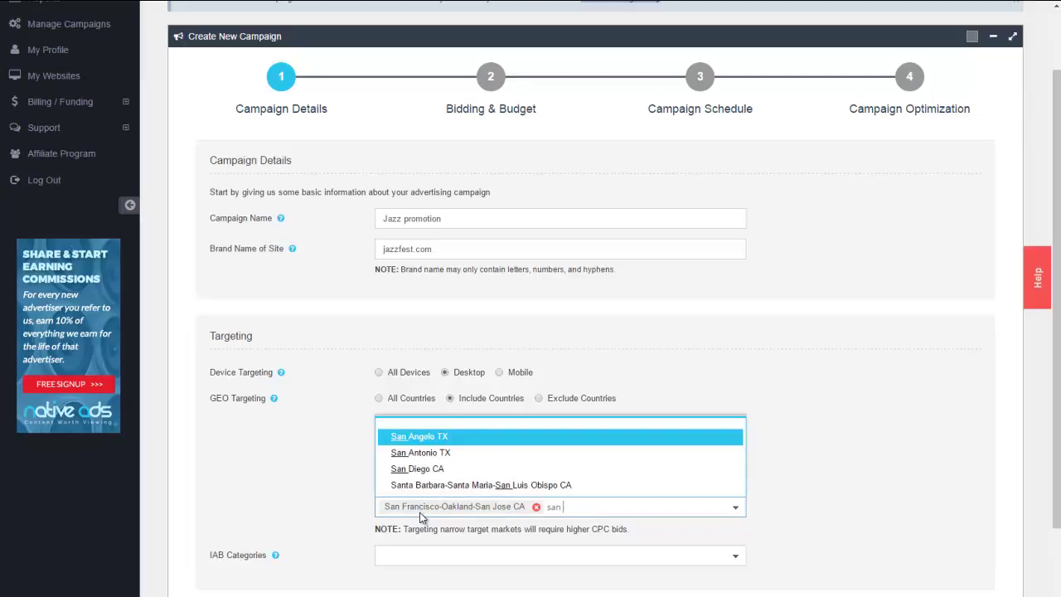
pyautogui.press('Down')
pyautogui.press('Down')
pyautogui.press('Down')
pyautogui.press('Down')
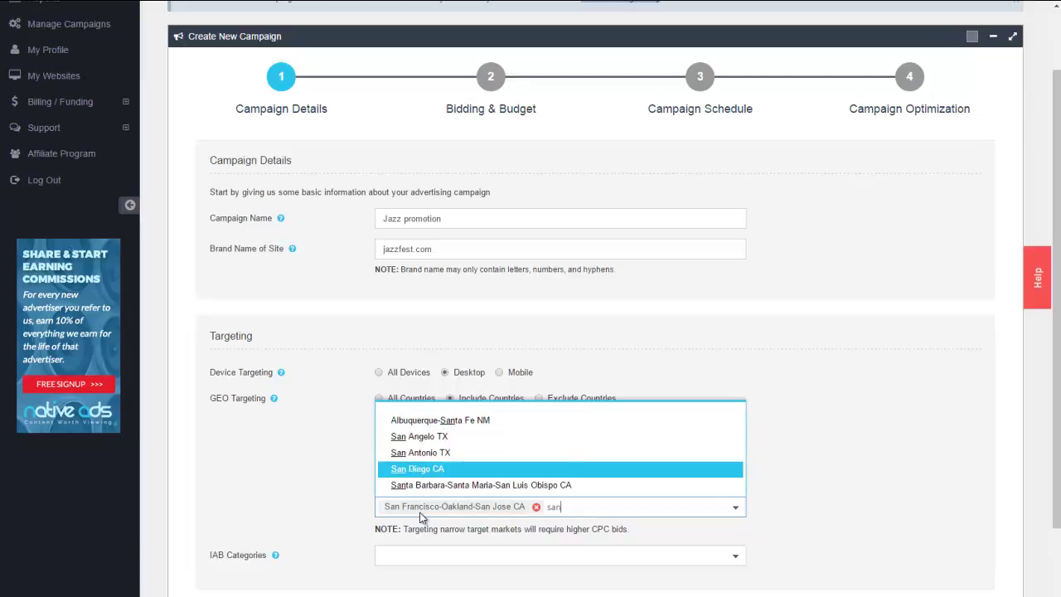
pyautogui.press('Up')
pyautogui.press('Up')
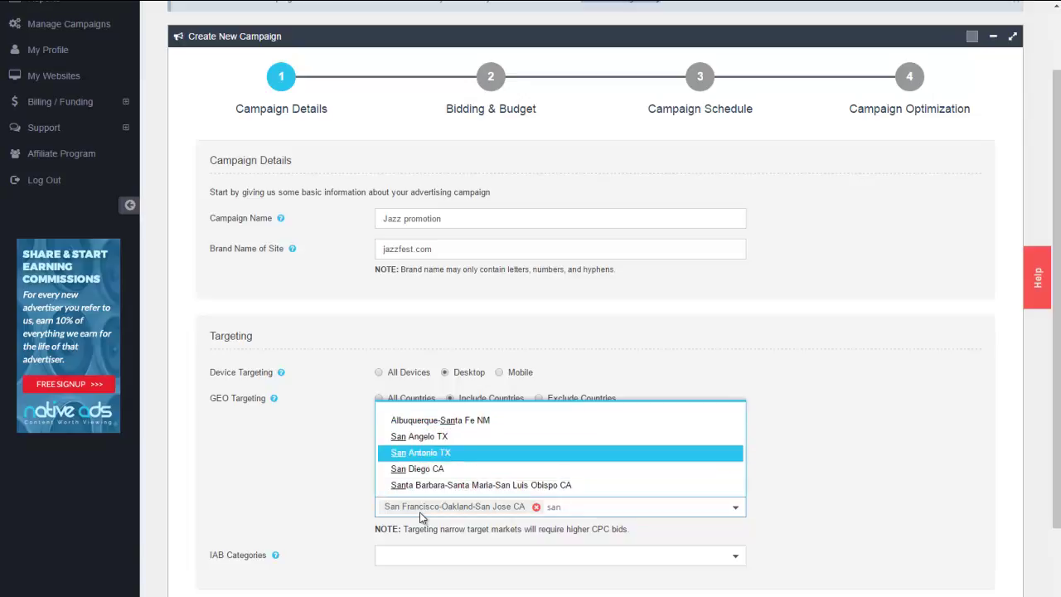
pyautogui.press('Up')
pyautogui.write('jo')
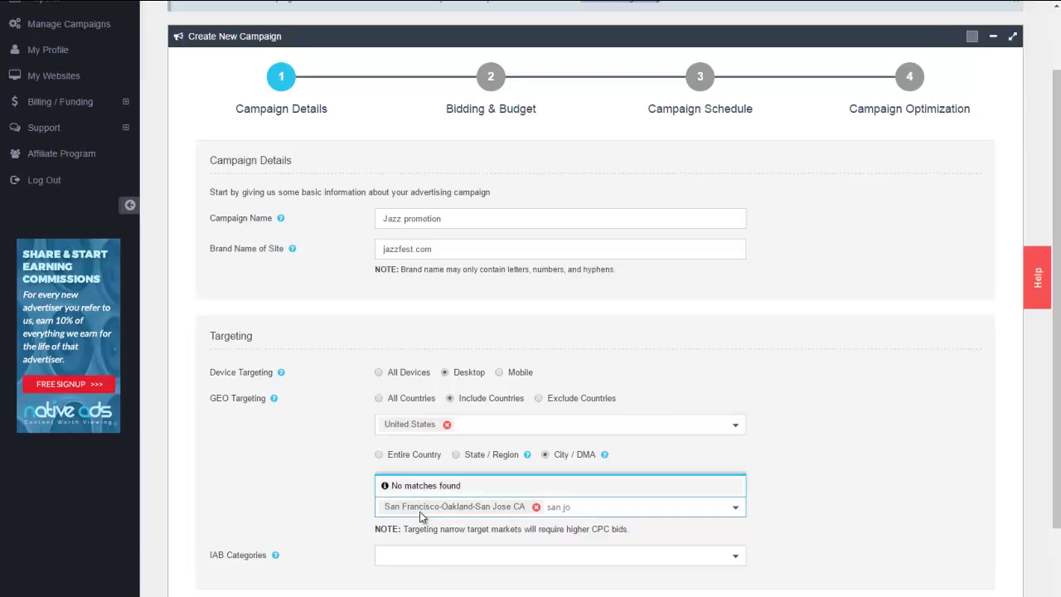
pyautogui.press('BackSpace')
pyautogui.press('BackSpace')
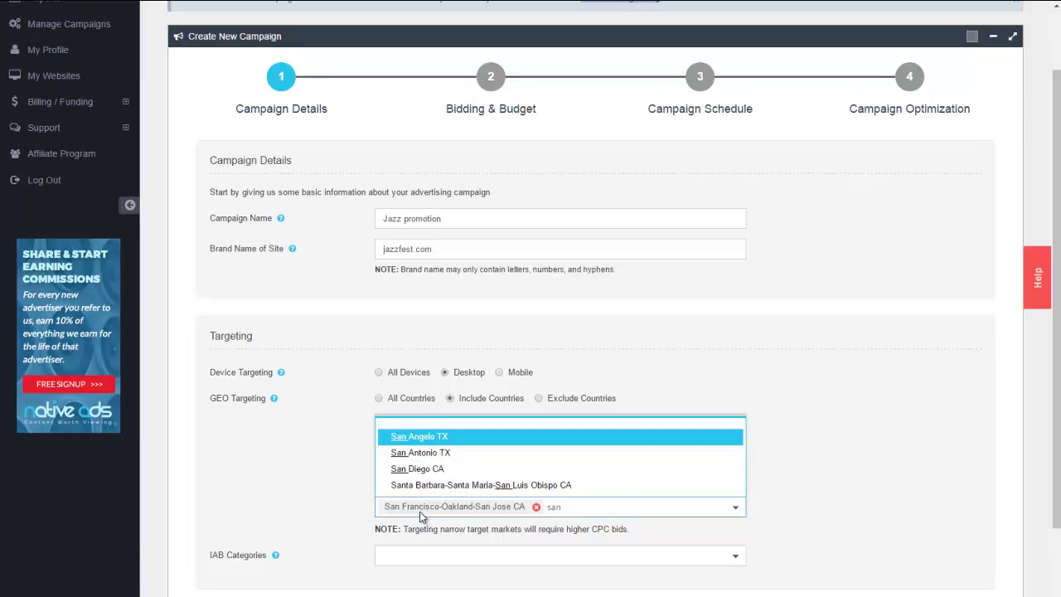
pyautogui.press('BackSpace')
pyautogui.press('BackSpace')
pyautogui.press('BackSpace')
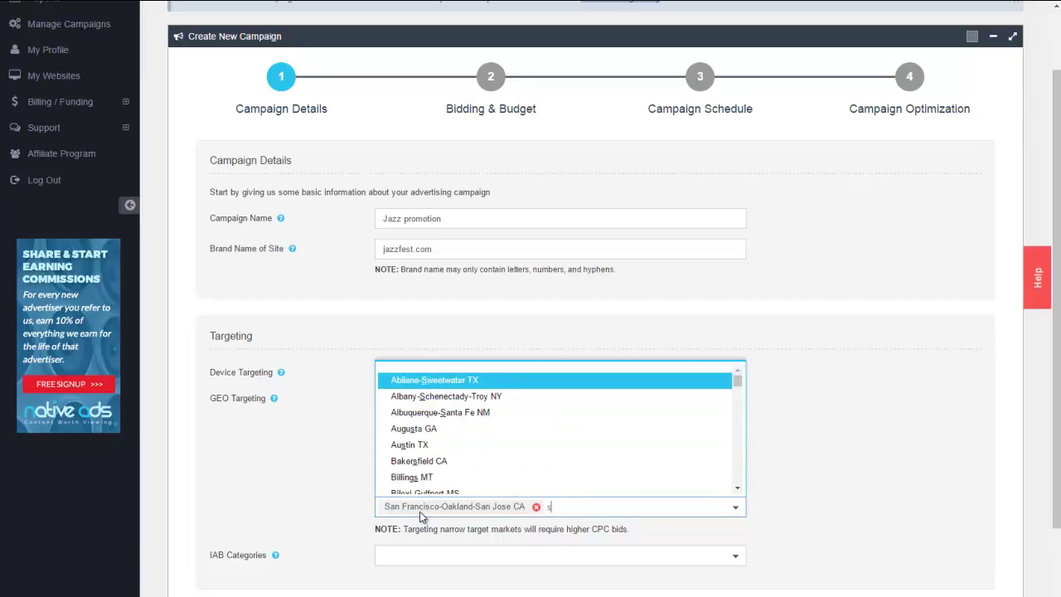
pyautogui.press('BackSpace')
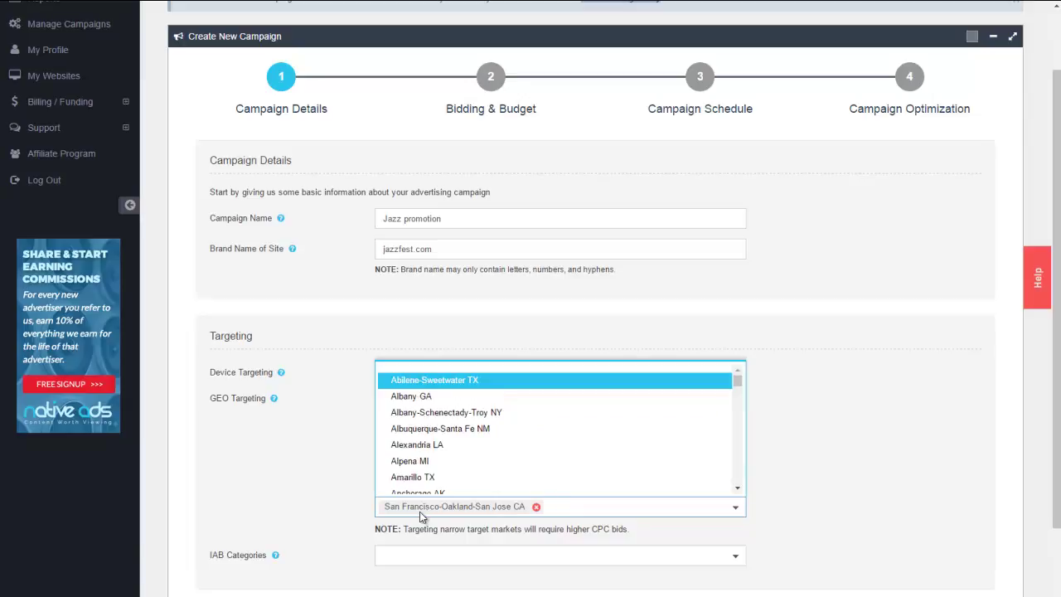
pyautogui.click(838, 498)
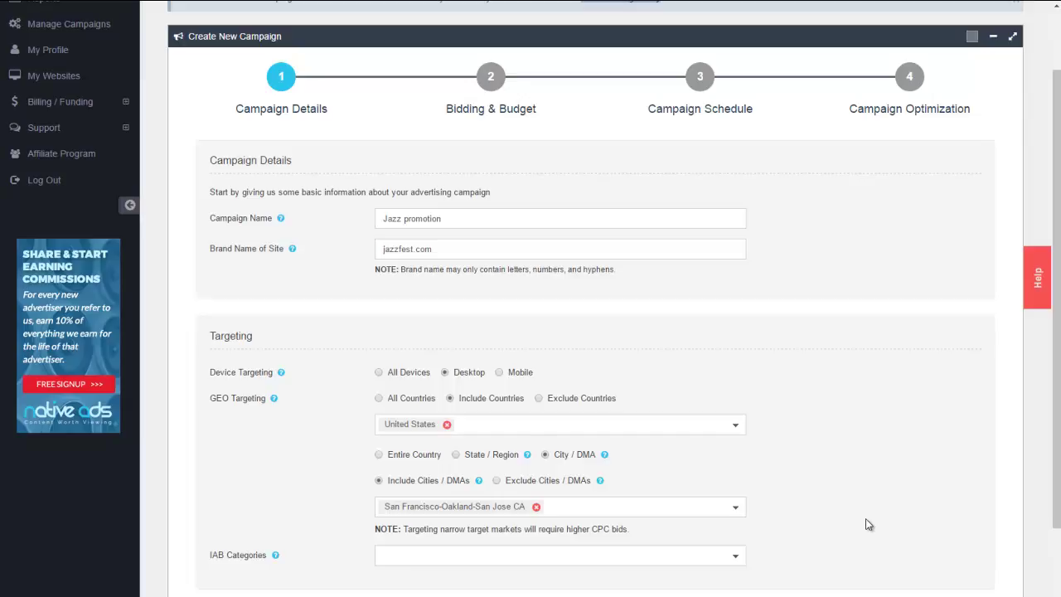
# Step: Set the campaign's IAB category to Arts & Entertainment
pyautogui.scroll(-2, 909, 532)
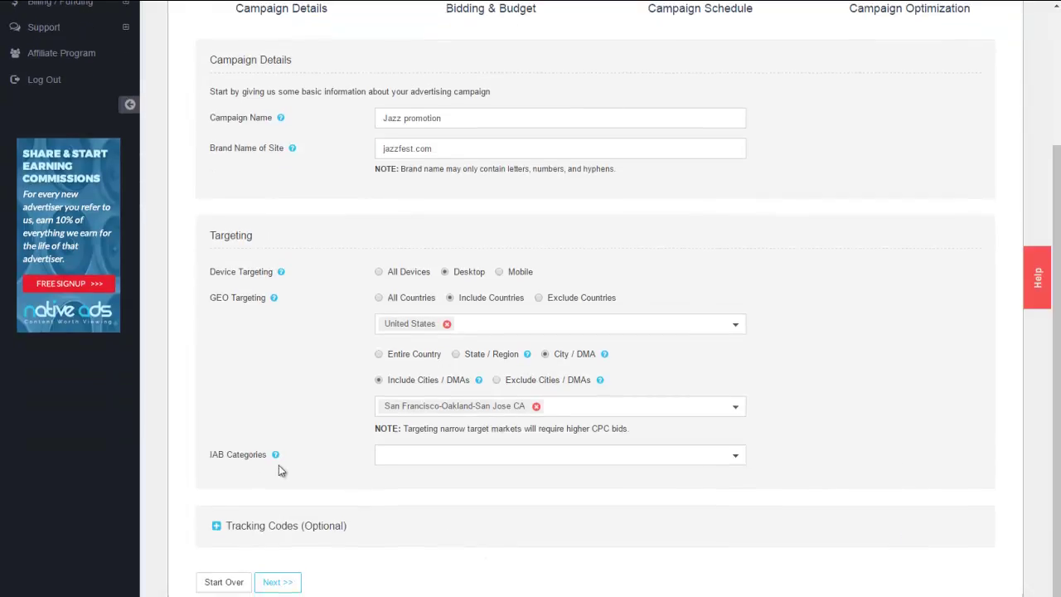
pyautogui.click(451, 457)
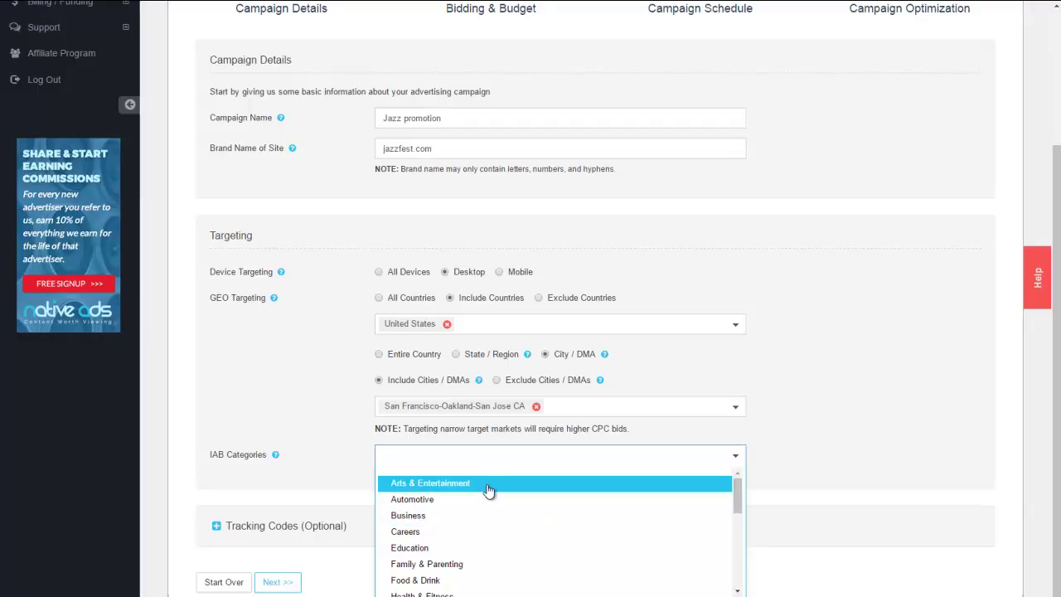
pyautogui.click(451, 486)
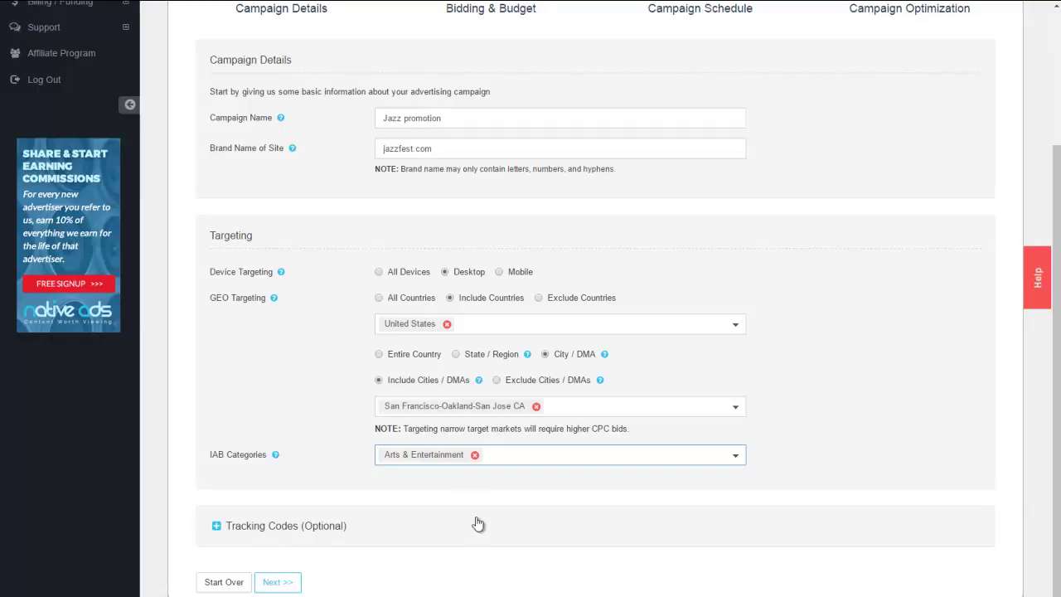
# Step: Expand the optional tracking codes section to review it, and continue to the Bidding & Budget stage
pyautogui.click(235, 528)
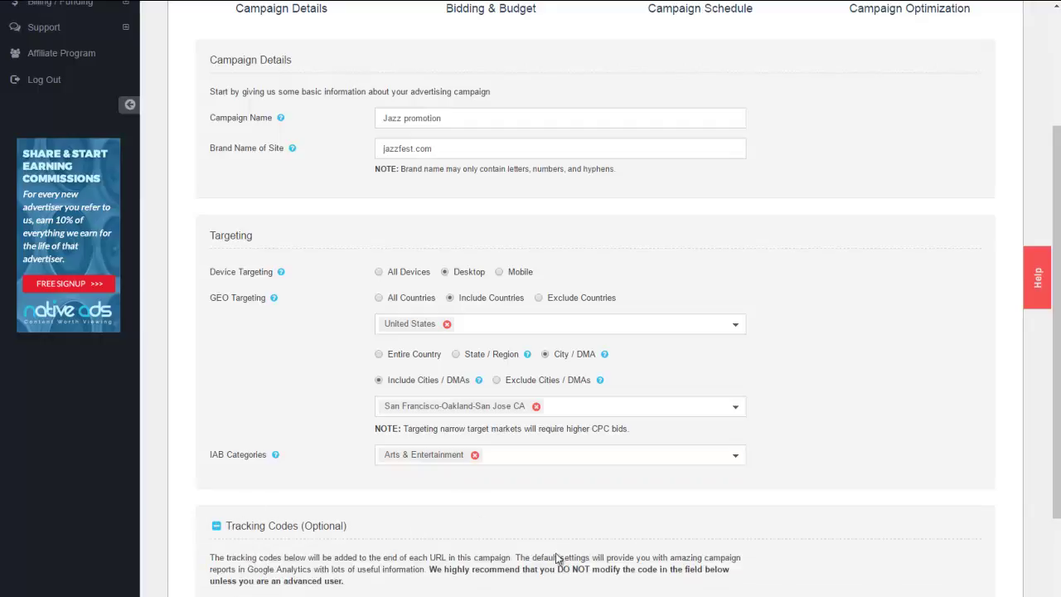
pyautogui.scroll(-2, 788, 531)
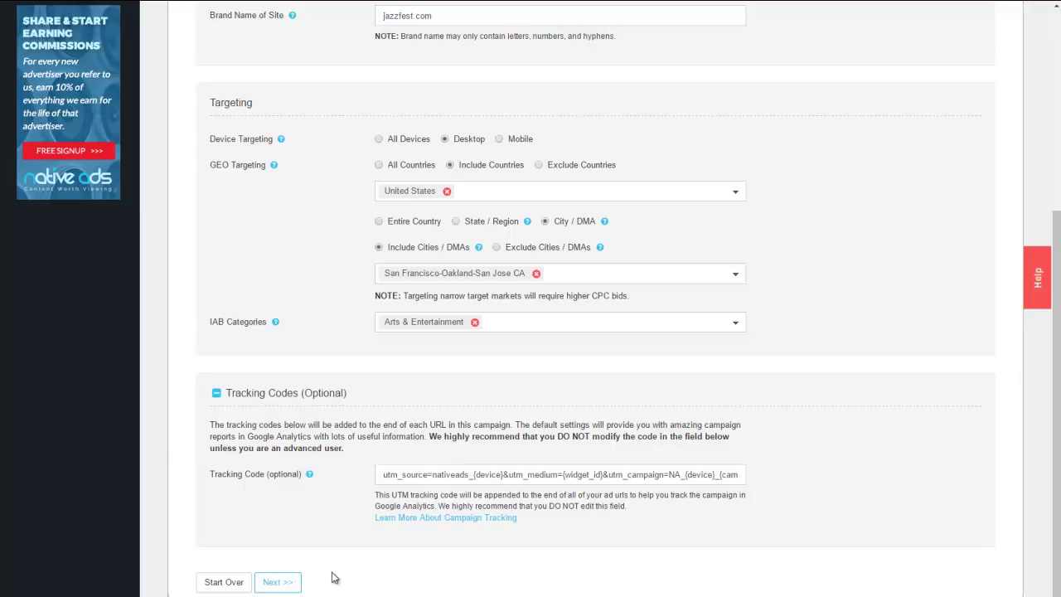
pyautogui.click(272, 584)
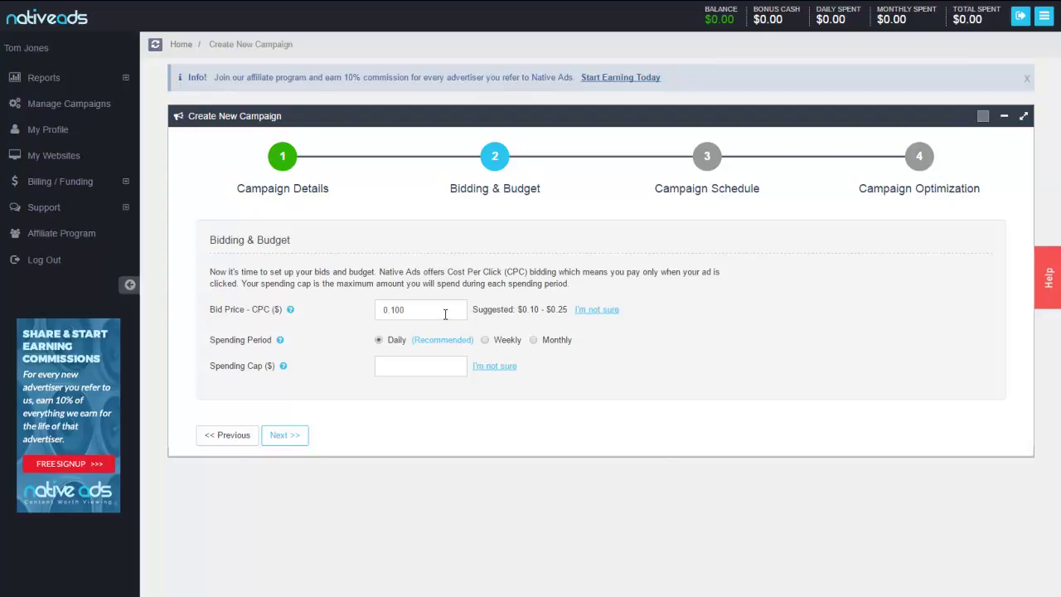
# Step: Set the CPC bid price to $0.09 and the daily spending cap to $1000
pyautogui.press('BackSpace')
pyautogui.press('BackSpace')
pyautogui.press('BackSpace')
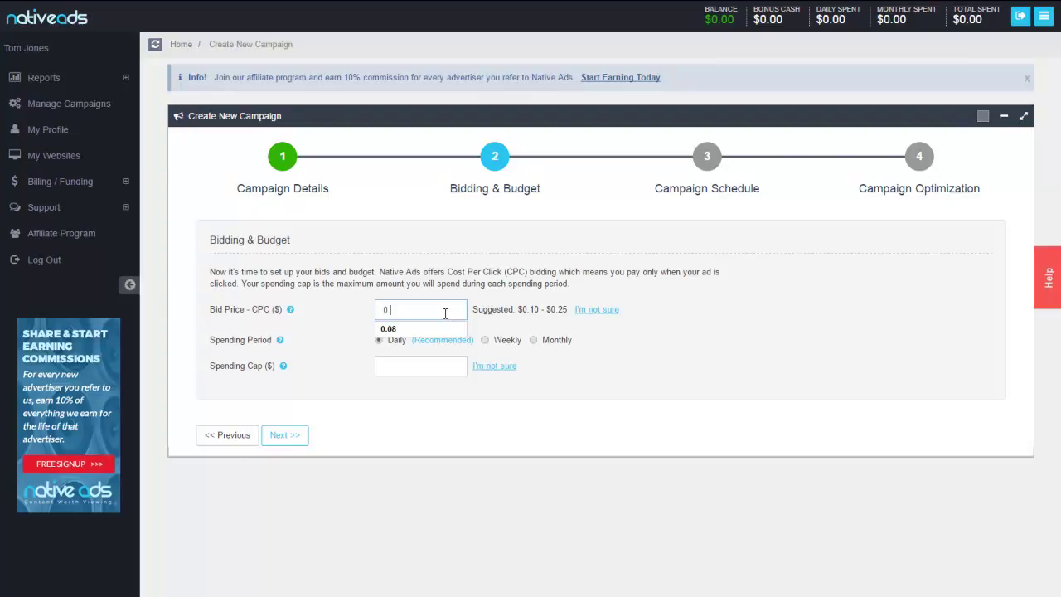
pyautogui.write('09')
pyautogui.click(722, 370)
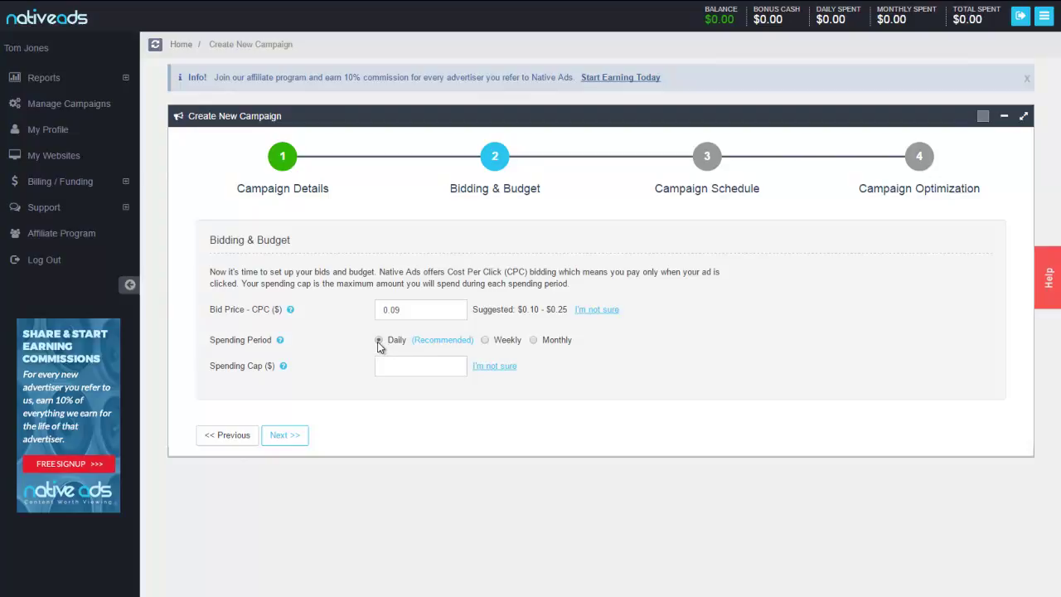
pyautogui.click(409, 366)
pyautogui.write('1000')
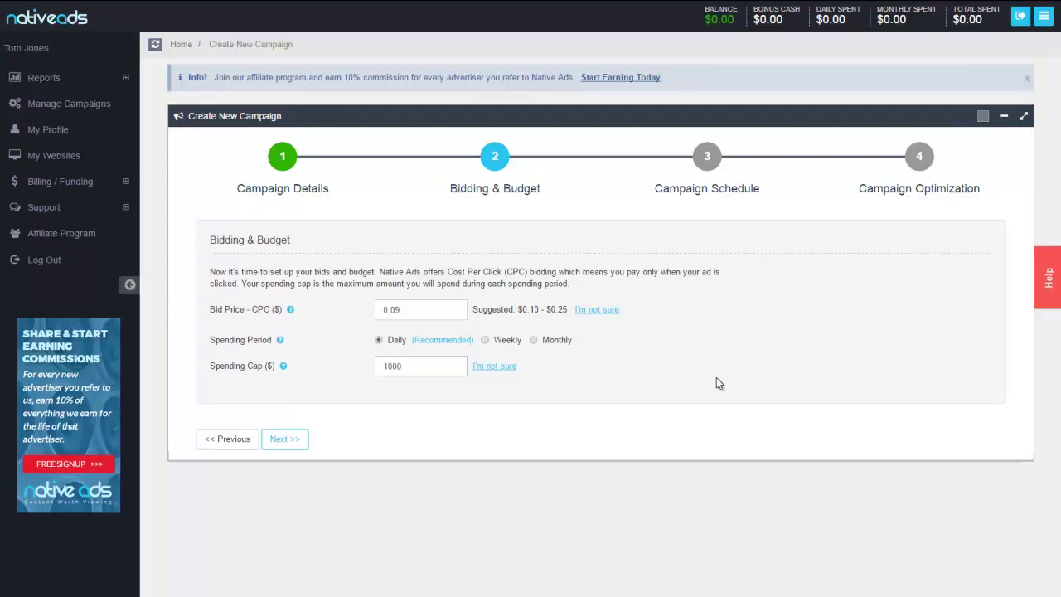
# Step: Continue to the Campaign Schedule stage, turn off continuous running, and set the campaign to run from 2016-07-11 to 2016-07-31
pyautogui.click(300, 438)
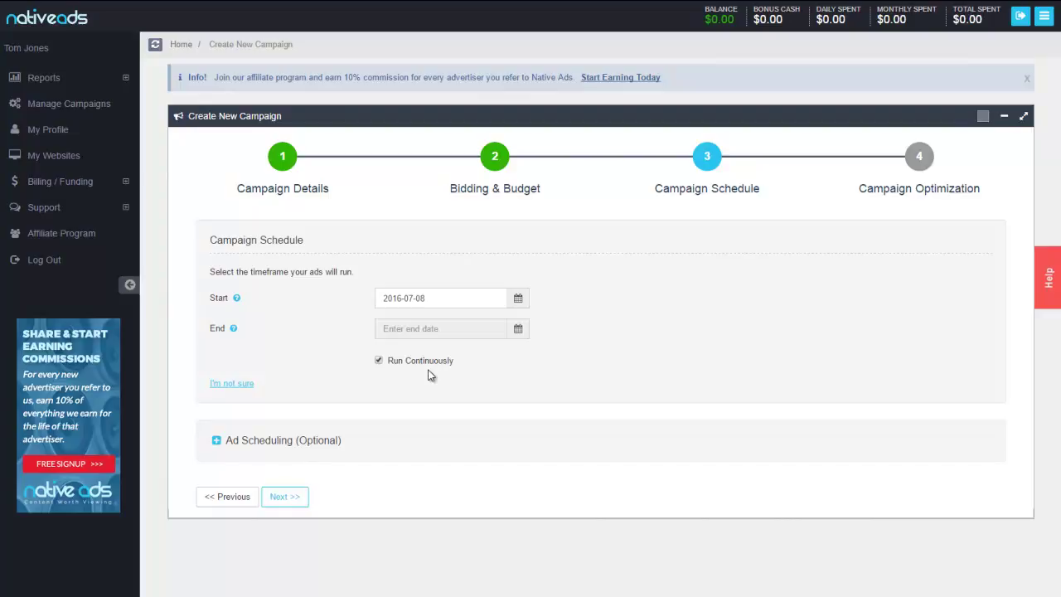
pyautogui.click(439, 298)
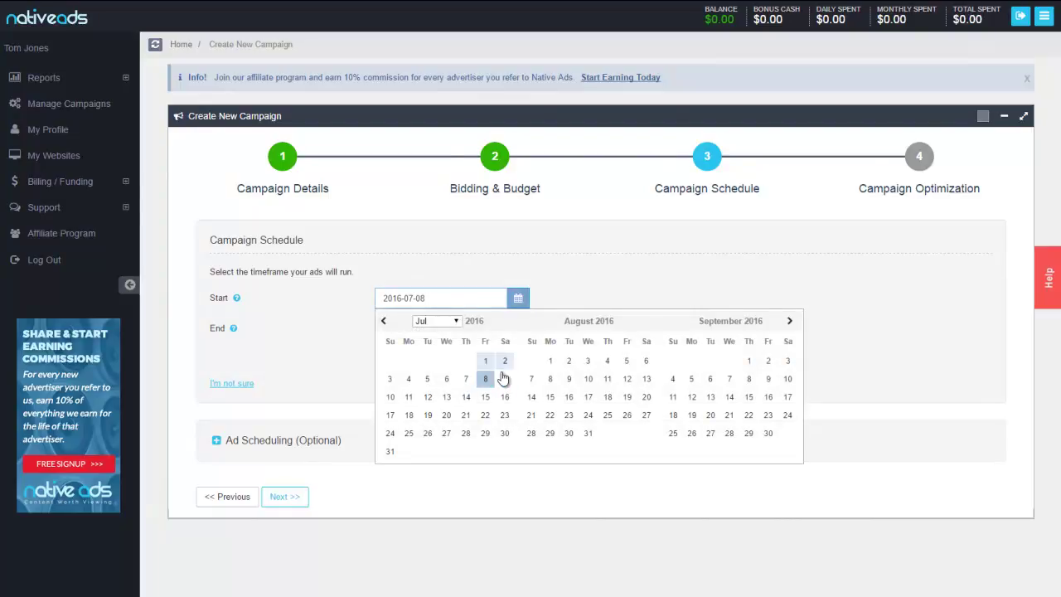
pyautogui.click(409, 398)
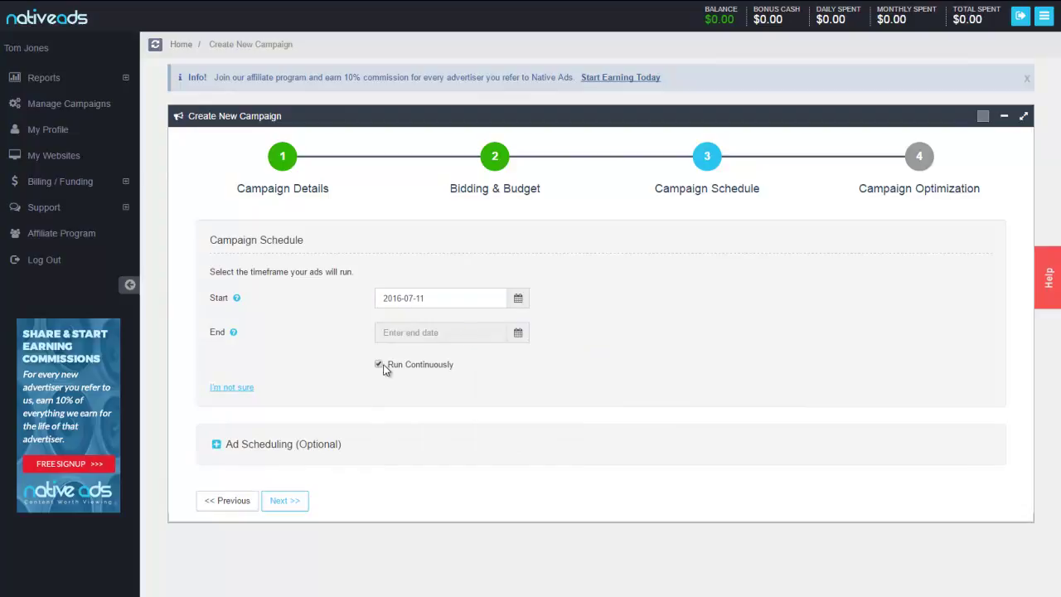
pyautogui.click(379, 365)
pyautogui.click(457, 335)
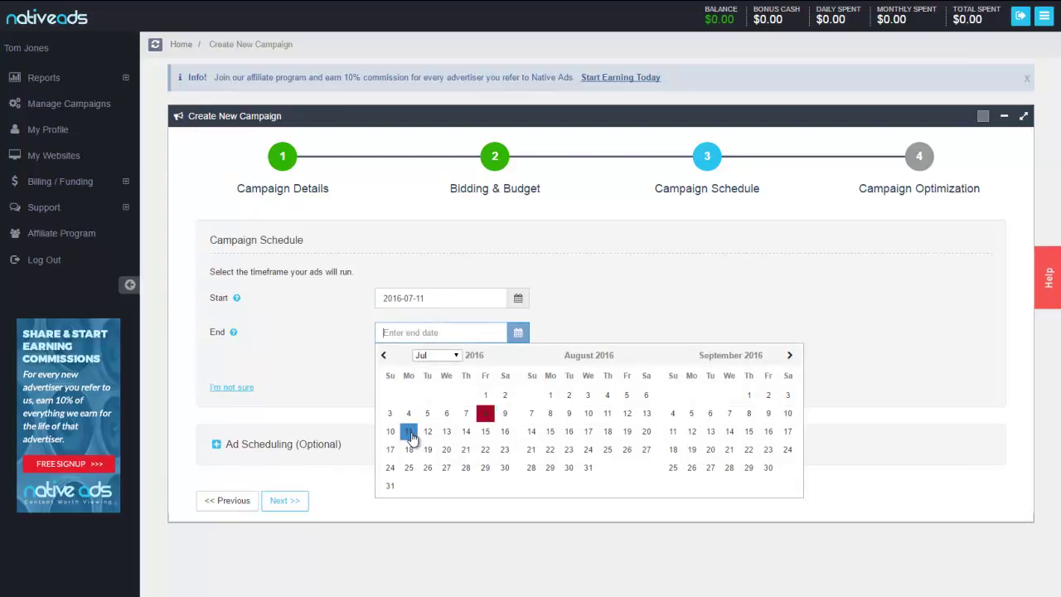
pyautogui.click(390, 486)
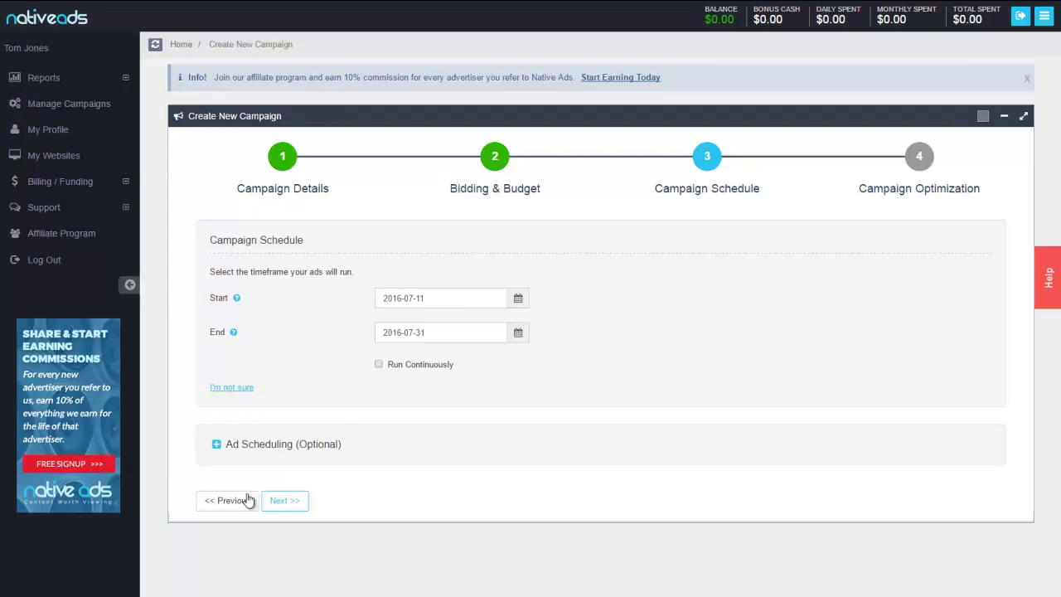
# Step: Expand the optional ad scheduling and limit the All Days entry to the 9AM to 9PM time range
pyautogui.click(245, 452)
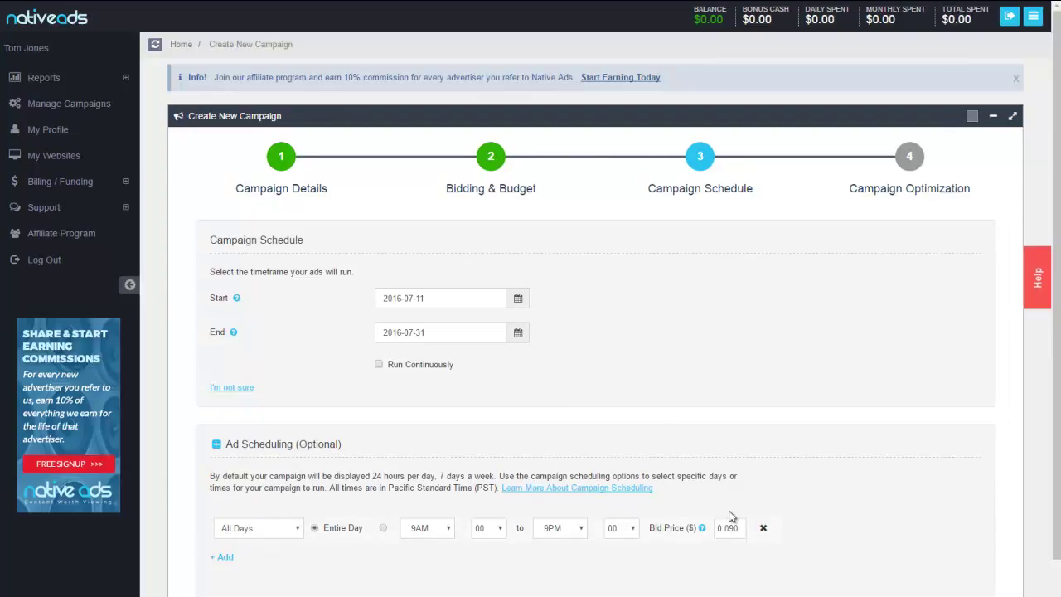
pyautogui.scroll(-1, 846, 543)
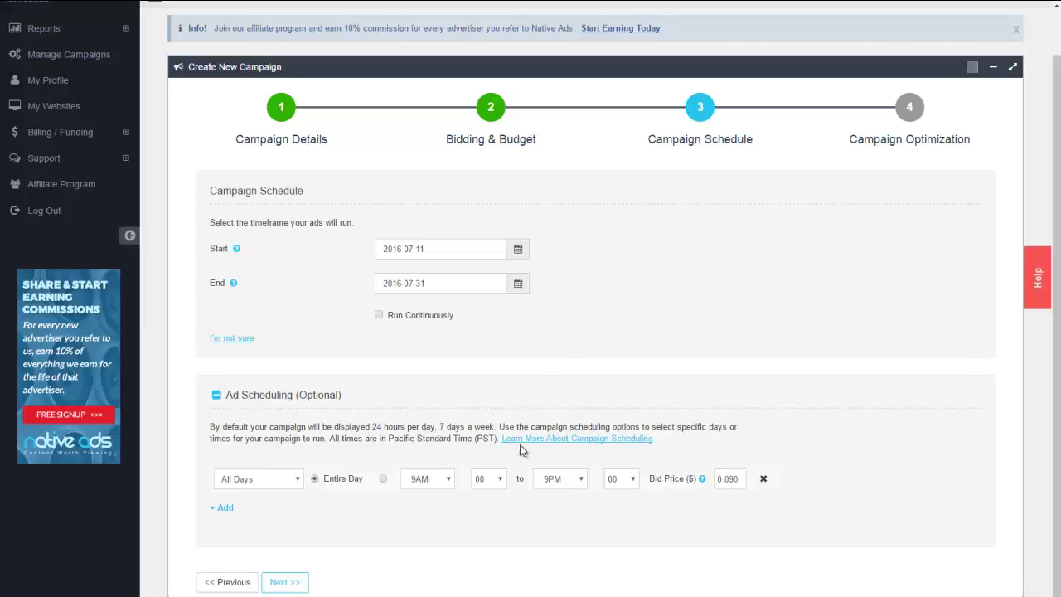
pyautogui.click(384, 479)
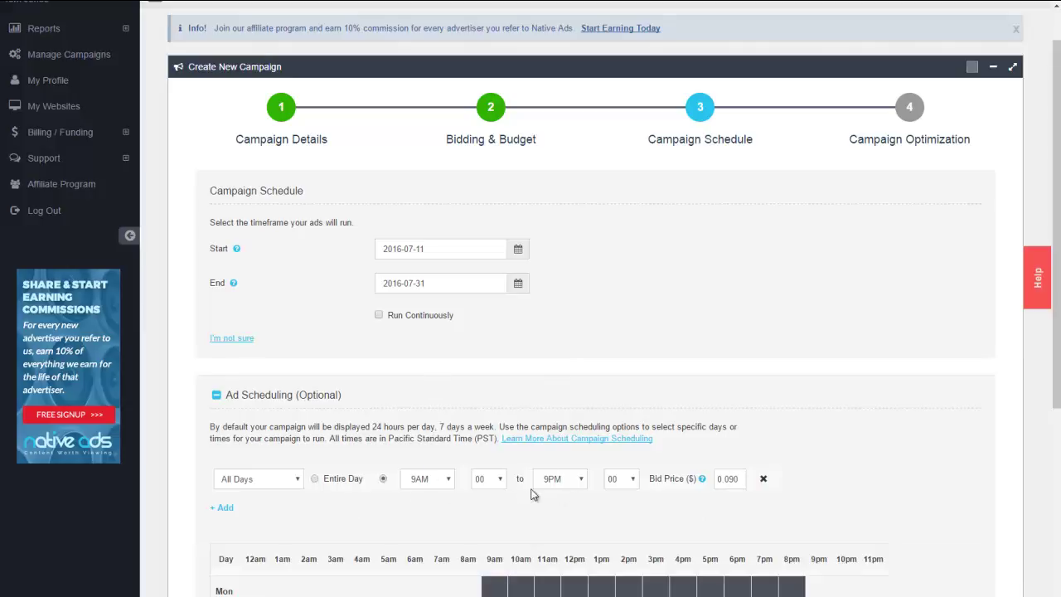
# Step: Add a second ad scheduling row with a time range from 9PM to 9AM
pyautogui.click(223, 507)
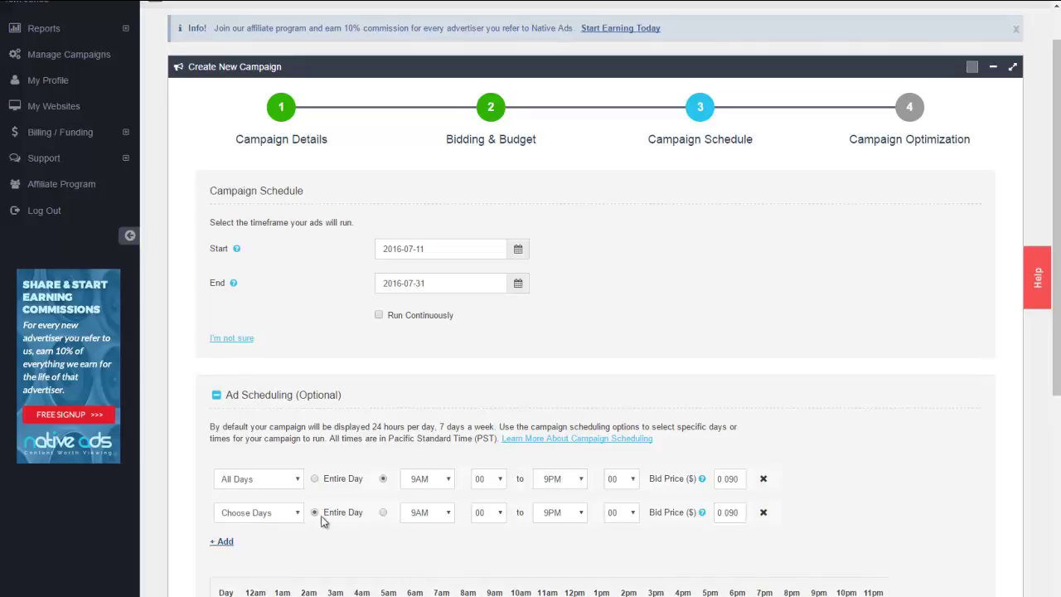
pyautogui.click(383, 514)
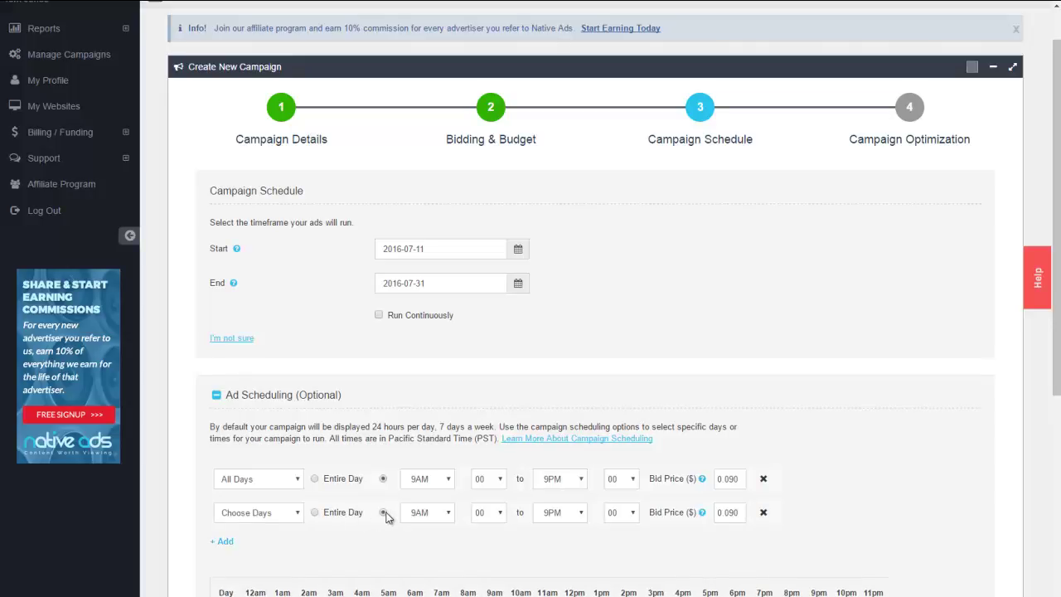
pyautogui.click(448, 514)
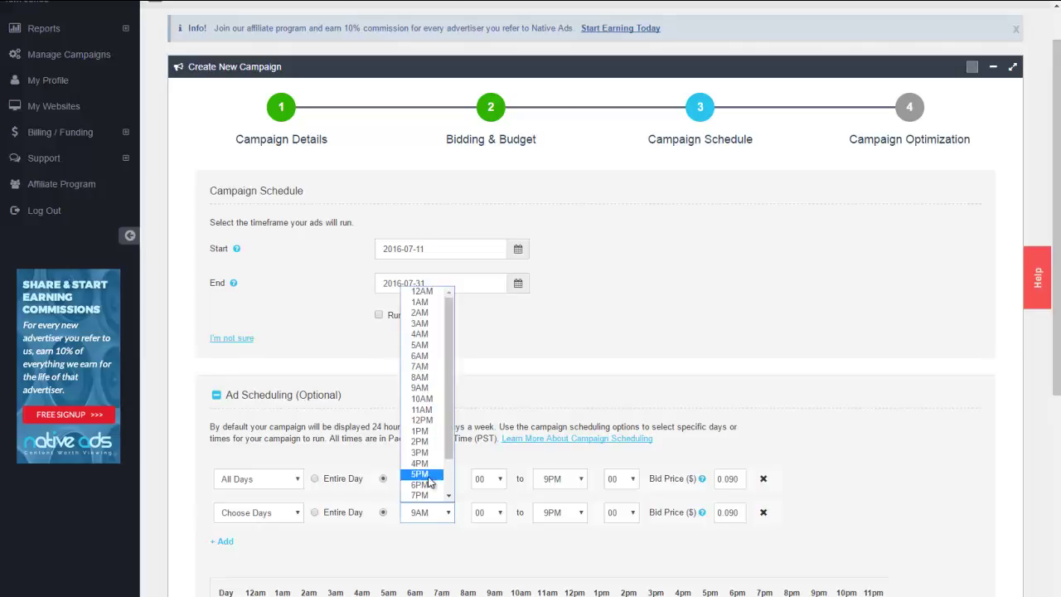
pyautogui.scroll(-1, 429, 496)
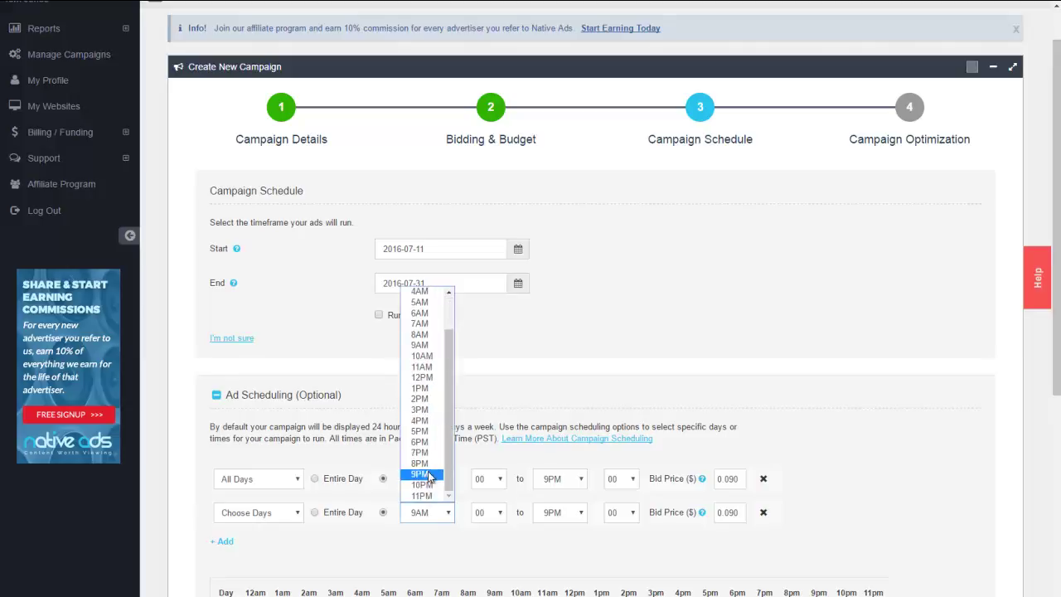
pyautogui.click(429, 477)
pyautogui.click(581, 512)
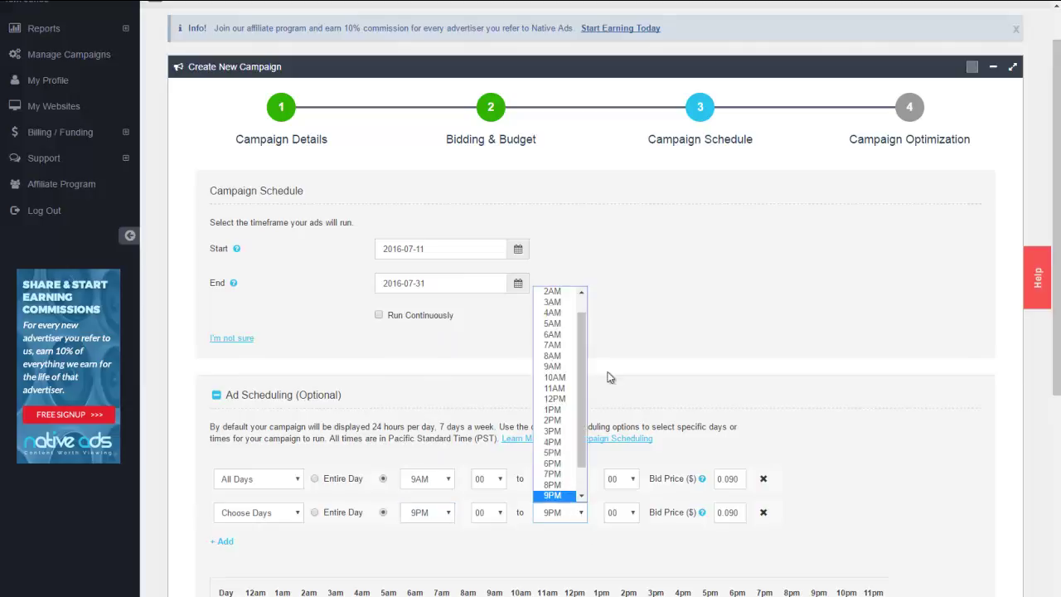
pyautogui.click(560, 371)
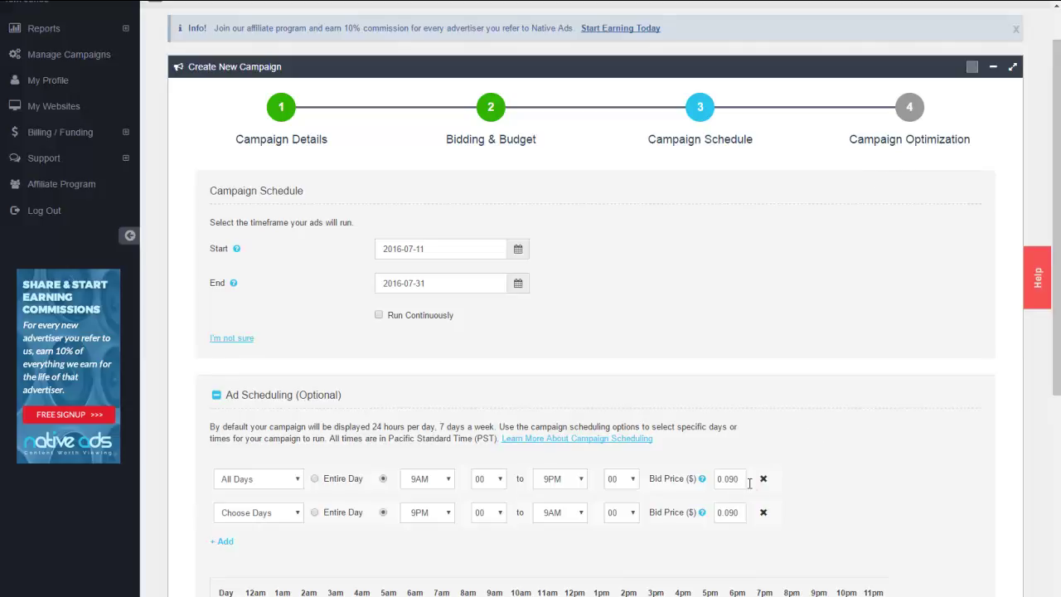
# Step: Set the overnight schedule row's bid price to $0.07 and continue to the Campaign Optimization stage
pyautogui.click(734, 513)
pyautogui.press('BackSpace')
pyautogui.press('BackSpace')
pyautogui.write('7')
pyautogui.click(897, 527)
pyautogui.scroll(-3, 936, 481)
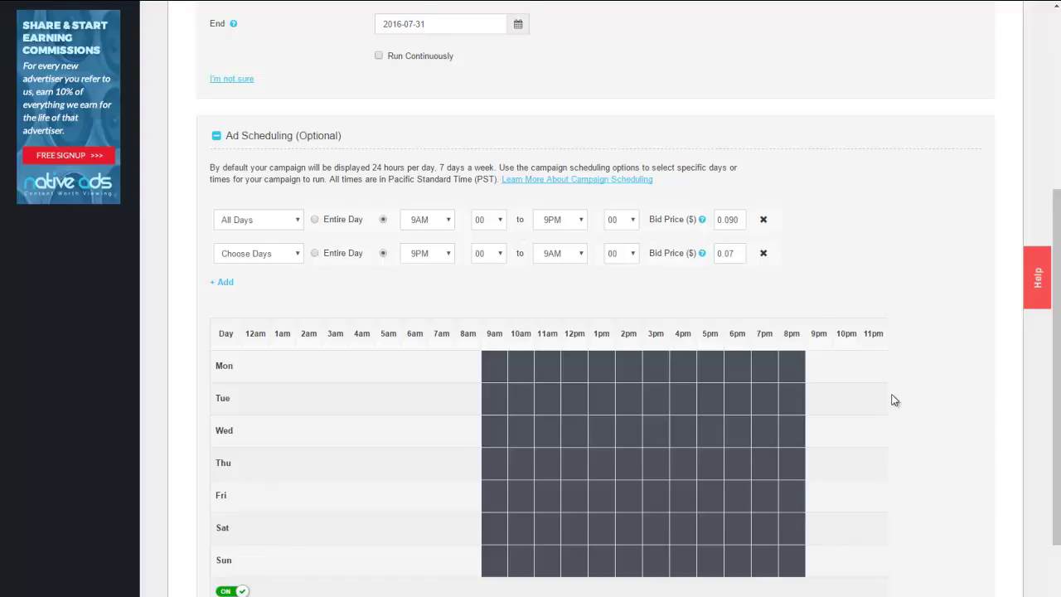
pyautogui.scroll(-2, 893, 398)
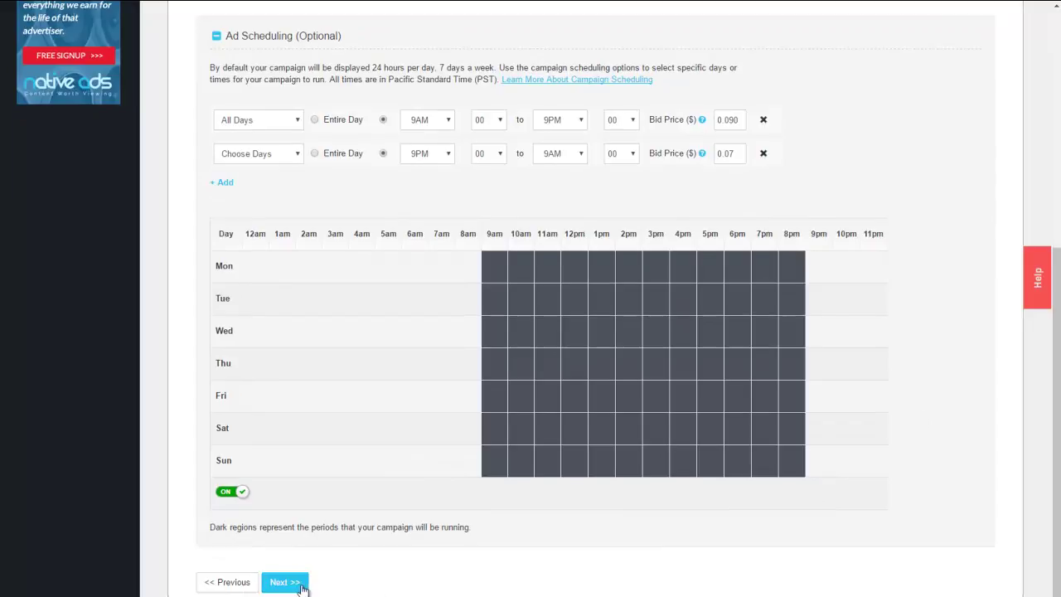
pyautogui.click(285, 582)
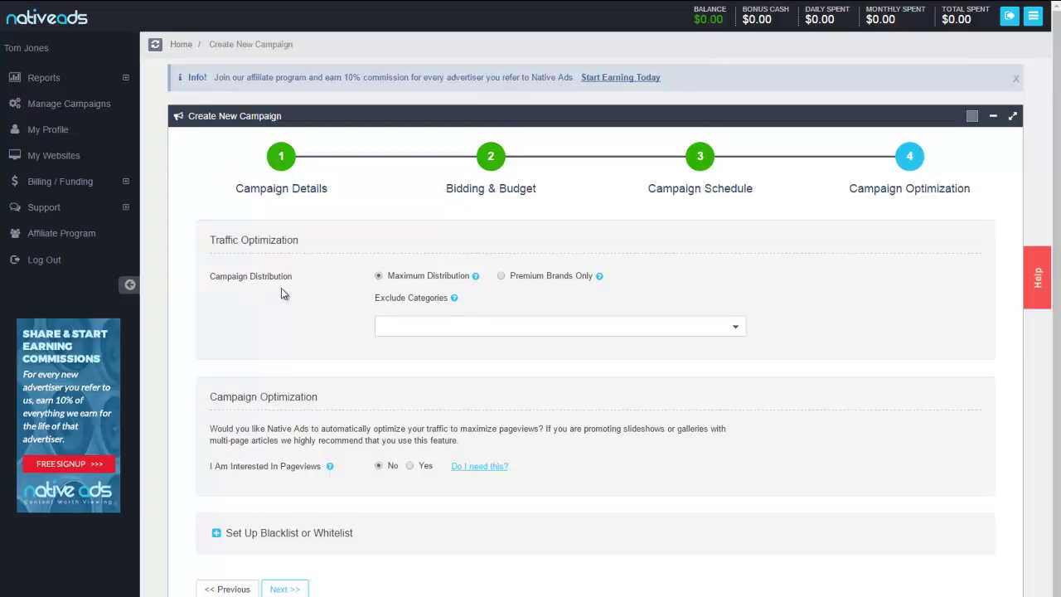
# Step: Try the Premium Brands Only campaign distribution to compare its options, and switch back to Maximum Distribution
pyautogui.click(501, 276)
pyautogui.click(379, 276)
pyautogui.click(502, 277)
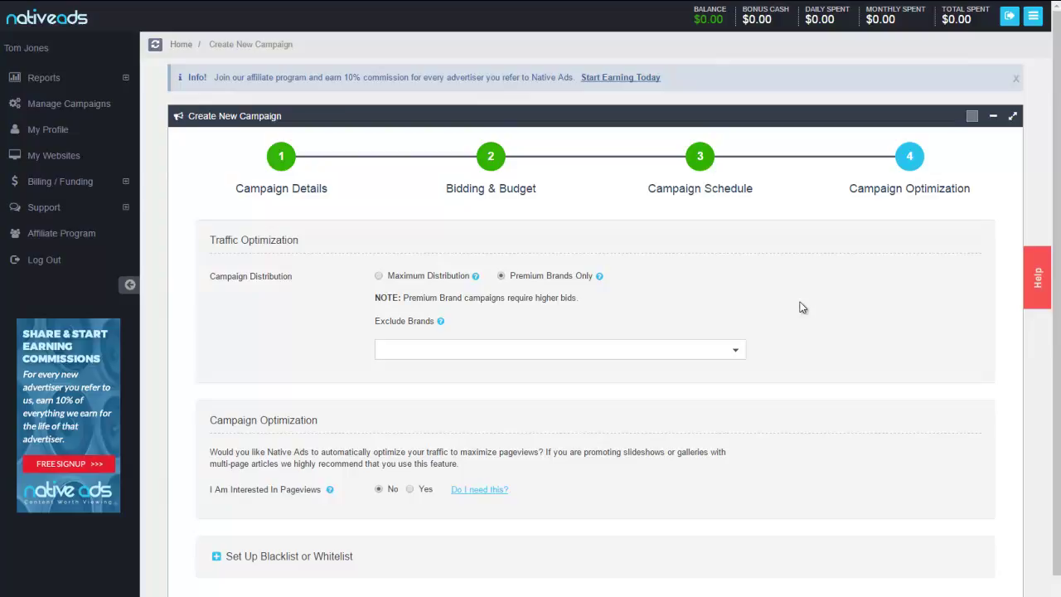
pyautogui.click(410, 277)
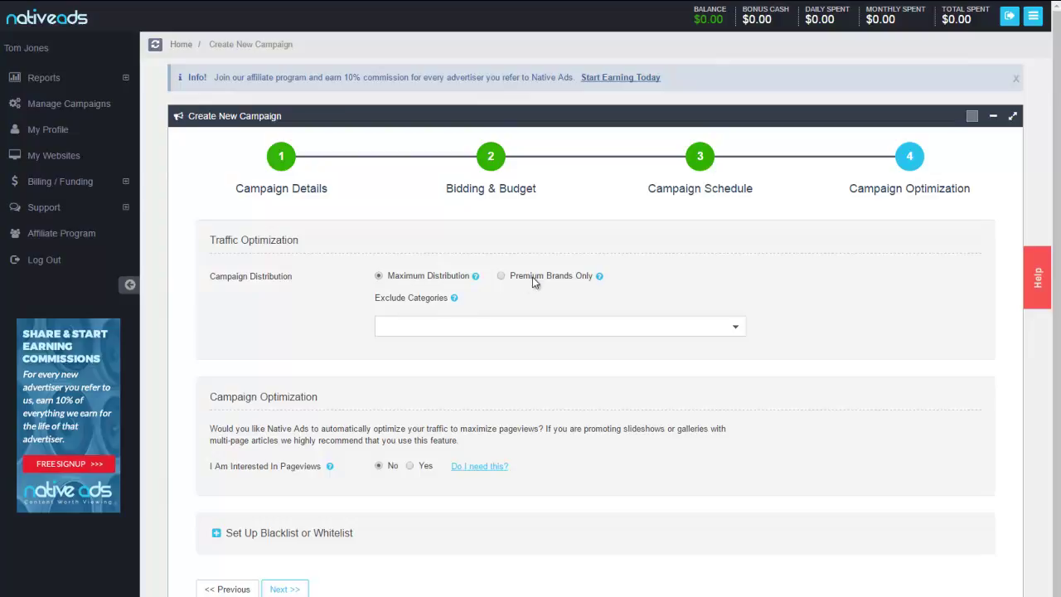
# Step: Enable pageview optimization and set the campaign to pause when average pageviews are less than 6
pyautogui.scroll(-1, 923, 426)
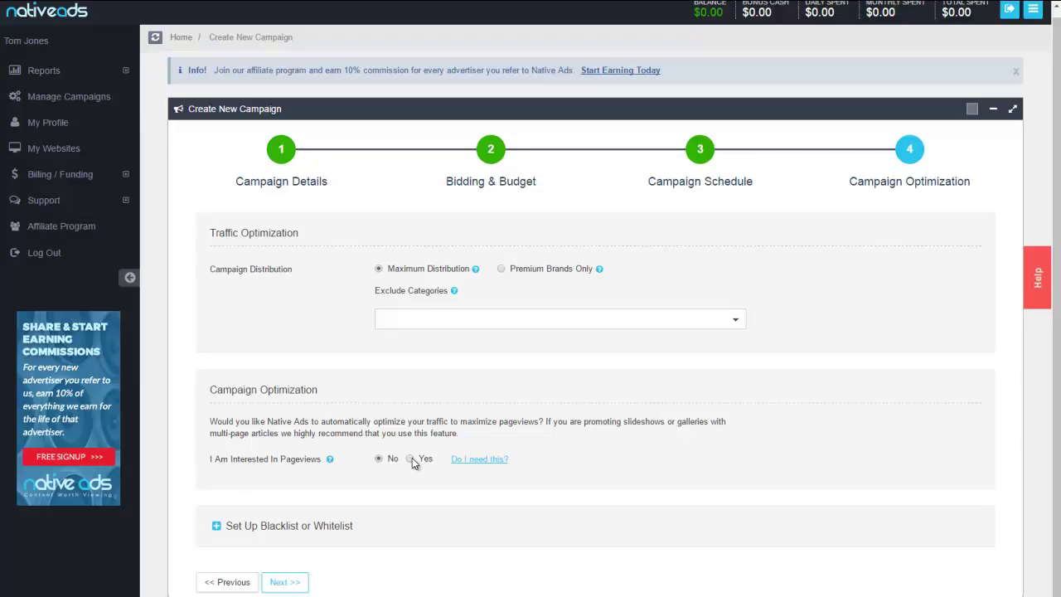
pyautogui.click(413, 459)
pyautogui.scroll(-2, 734, 544)
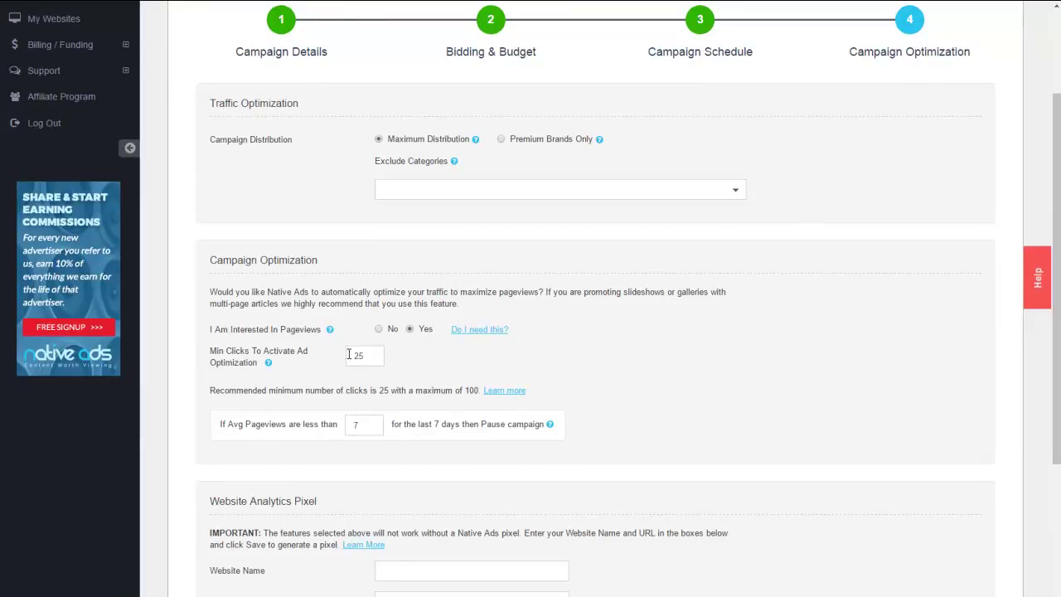
pyautogui.click(370, 426)
pyautogui.press('BackSpace')
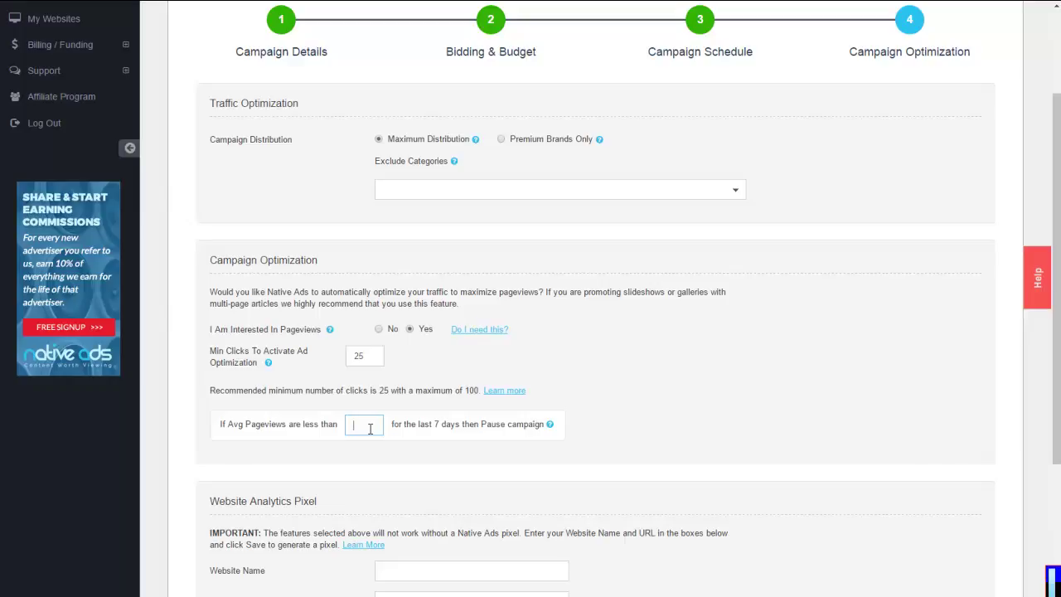
pyautogui.write('6')
pyautogui.click(685, 438)
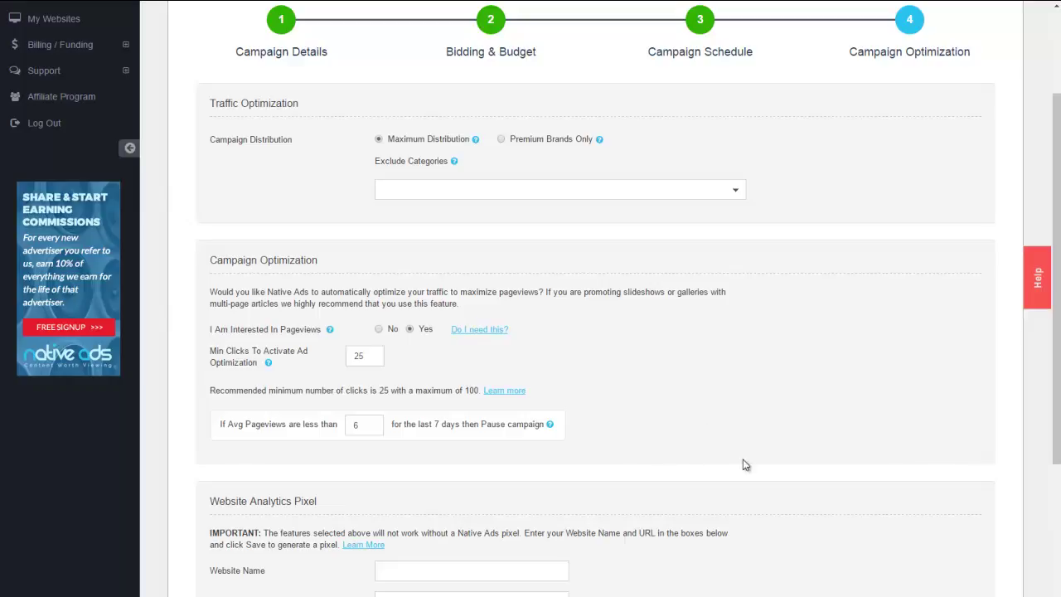
pyautogui.scroll(-2, 744, 465)
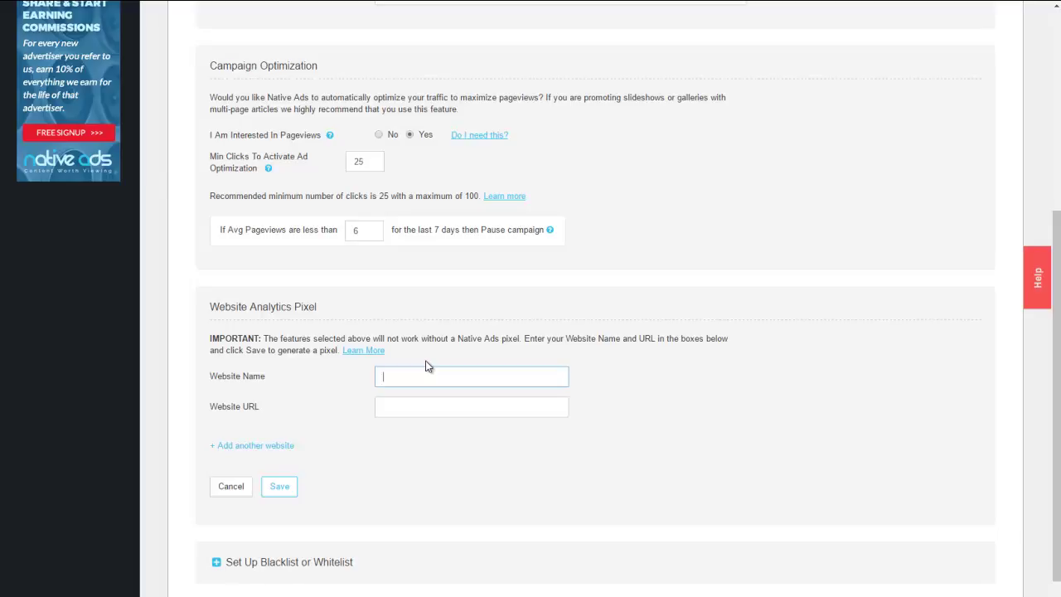
pyautogui.write('jazzfest')
pyautogui.click(441, 404)
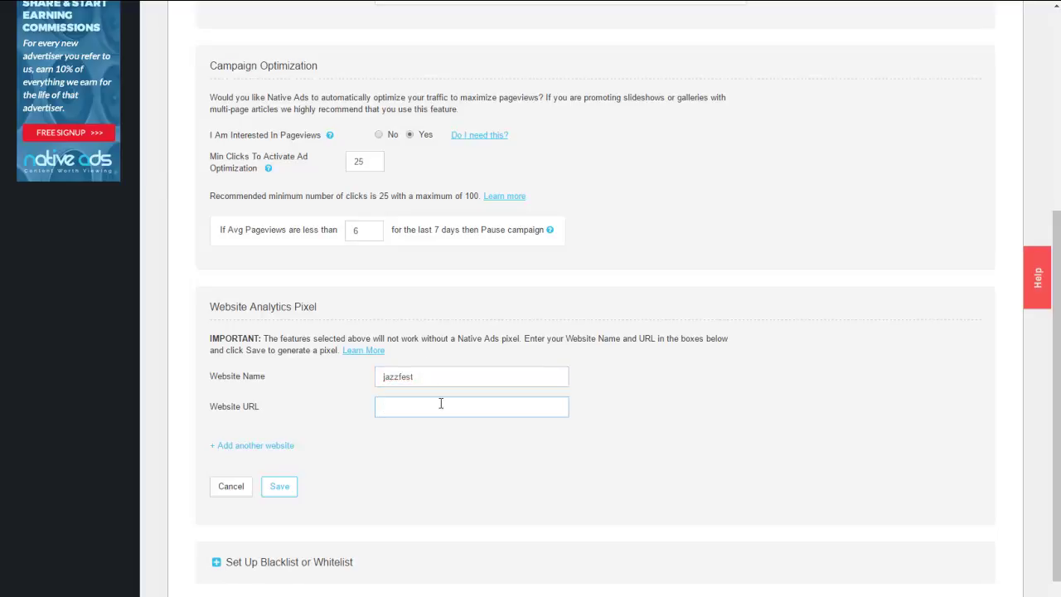
pyautogui.write('jazzfest.com')
pyautogui.click(617, 452)
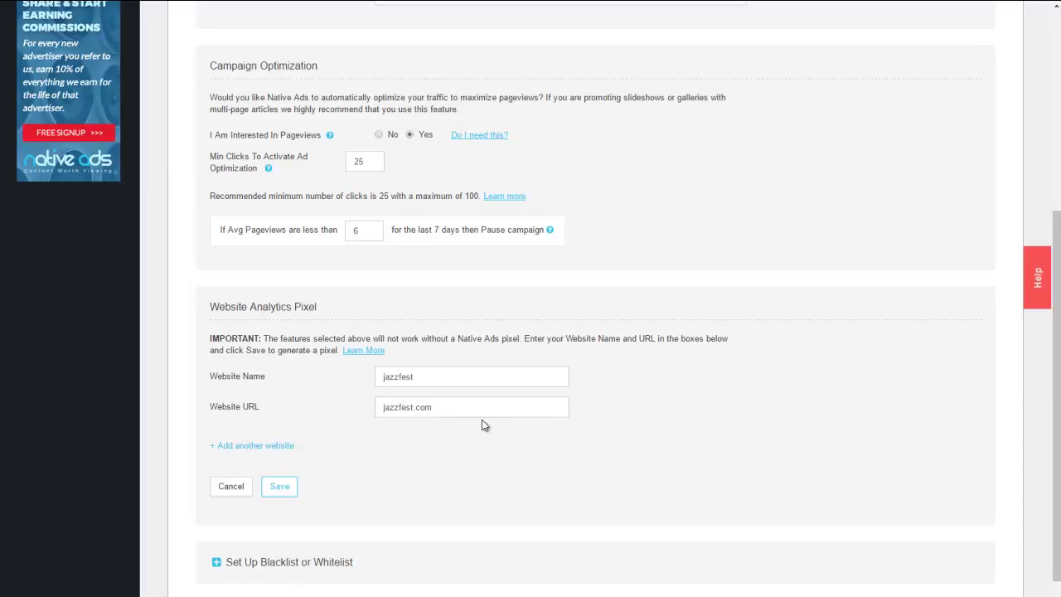
pyautogui.click(383, 410)
pyautogui.write('ww.')
pyautogui.click(514, 486)
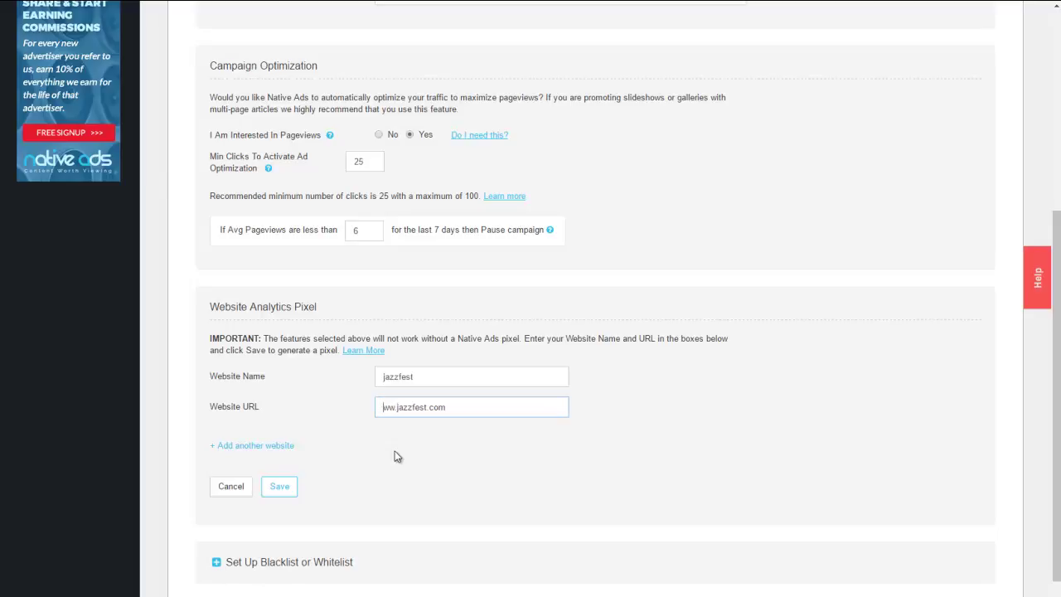
pyautogui.write('w')
pyautogui.click(272, 410)
pyautogui.click(278, 489)
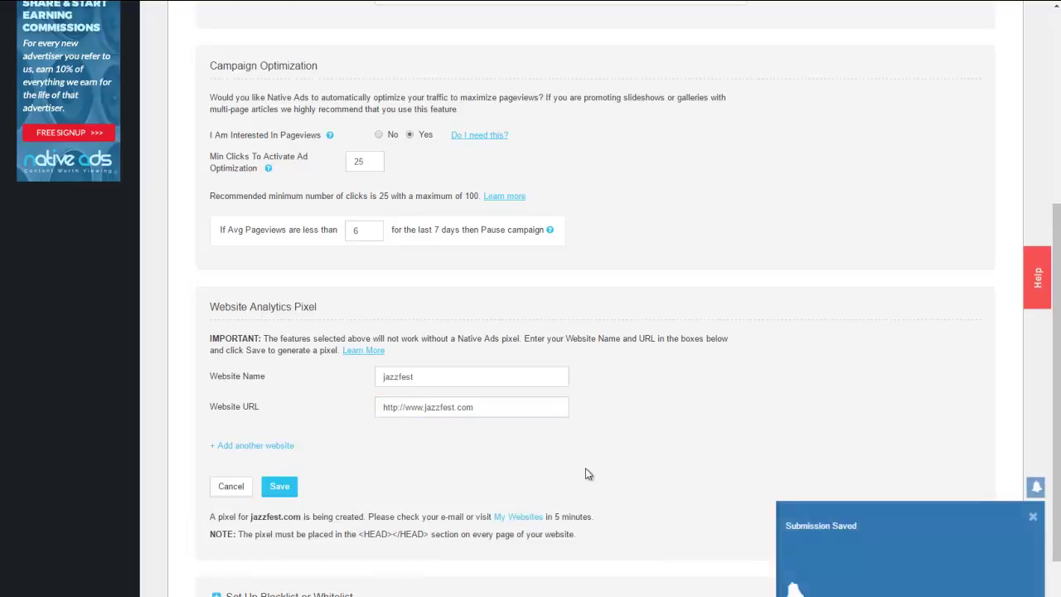
# Step: Expand the blacklist or whitelist setup to review its options, and continue to the campaign's Add Inventory page
pyautogui.scroll(-2, 580, 471)
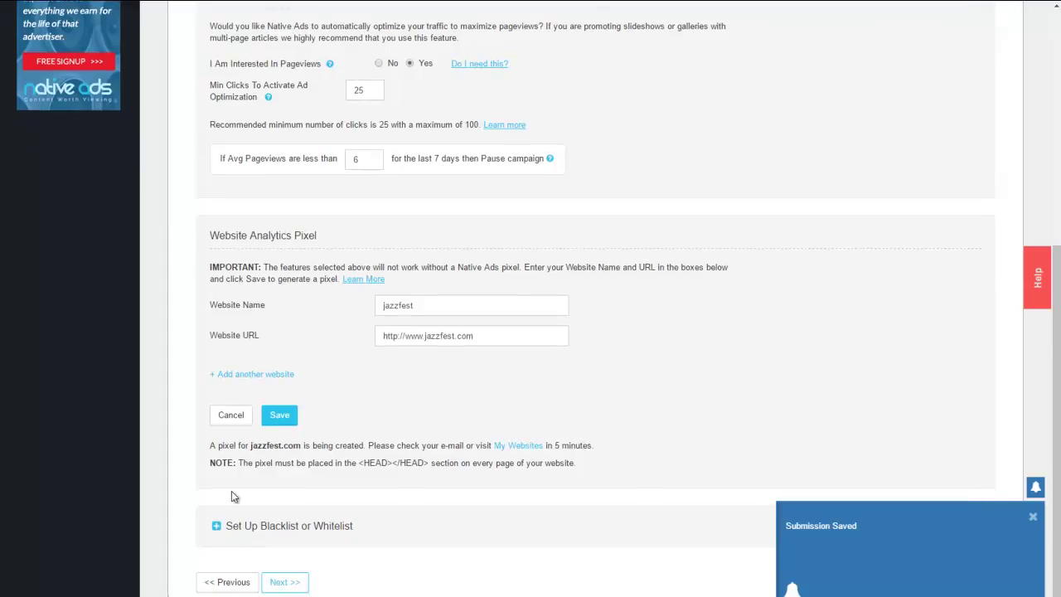
pyautogui.click(226, 534)
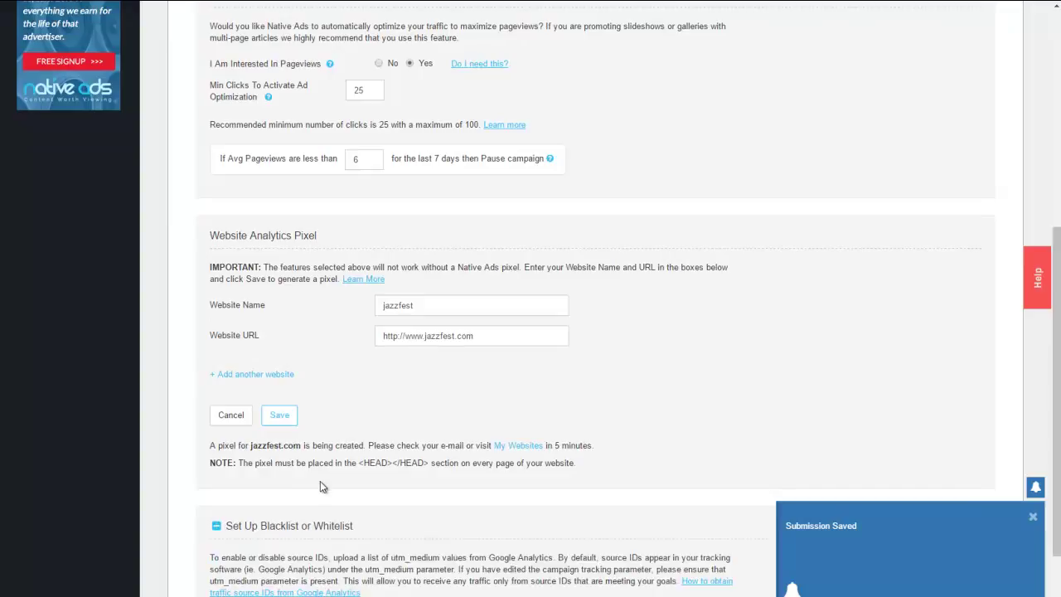
pyautogui.click(1032, 520)
pyautogui.scroll(-3, 776, 490)
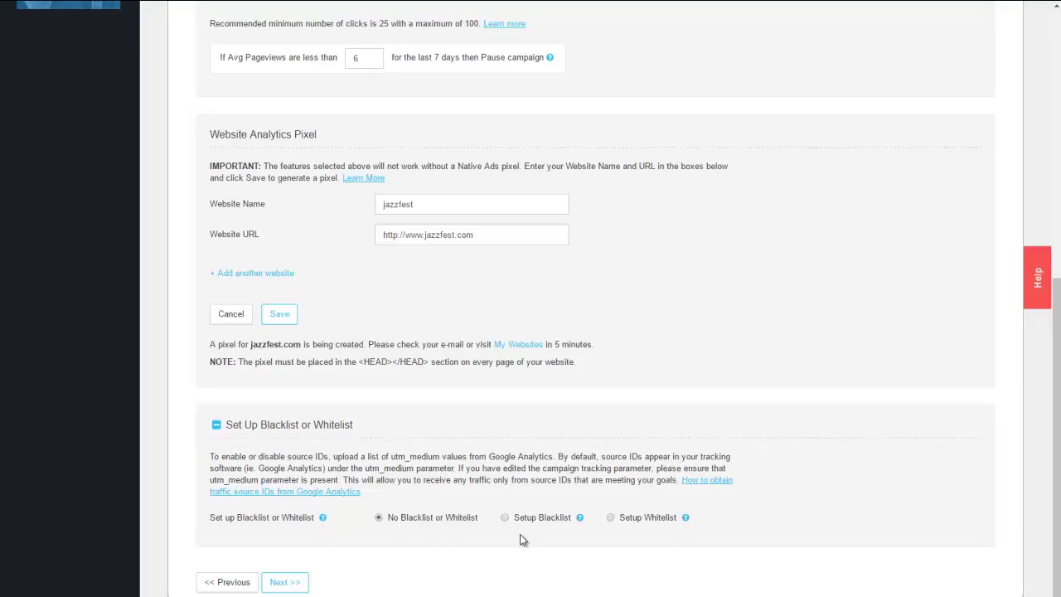
pyautogui.click(284, 582)
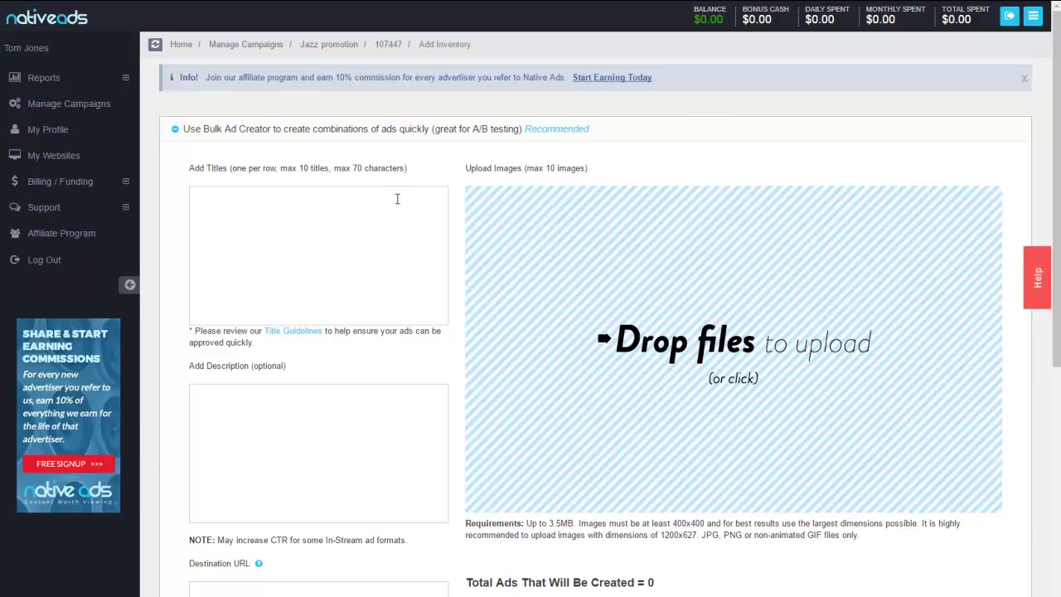
# Step: Paste the ad titles "San Francisco Jazz Festival", "Unbelievable Jazz Music at this Years Jazz Fest", "Treat Your Ears to Beautiful Music at this Years Jazz Fest"
pyautogui.click(398, 202)
pyautogui.rightClick(398, 202)
pyautogui.click(448, 281)
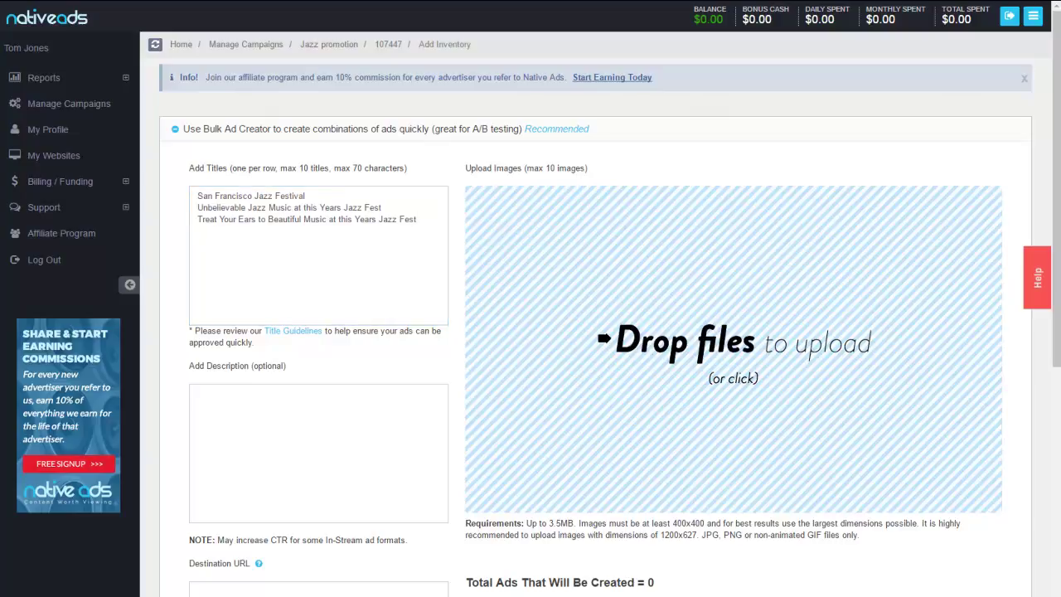
pyautogui.click(417, 219)
# Step: Upload the nine jazz musician and festival images to the Bulk Ad Creator
pyautogui.moveTo(1060, 440); pyautogui.dragTo(906, 336)
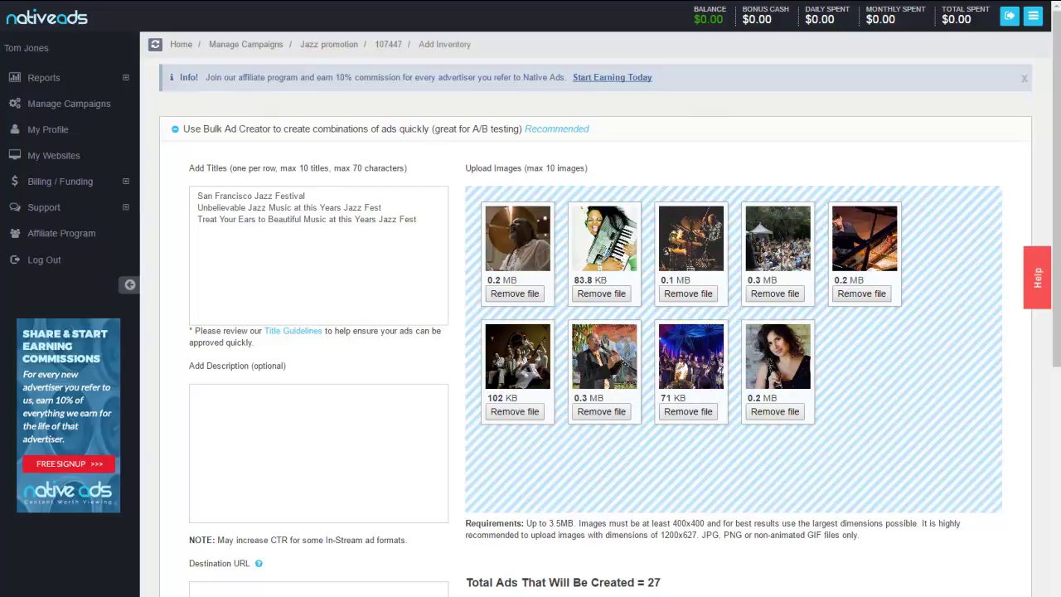
# Step: Paste the ad description and correct its misspelled last word so it reads "San Francisco Jazz Festival will soothe your soul into euphoria."
pyautogui.rightClick(430, 437)
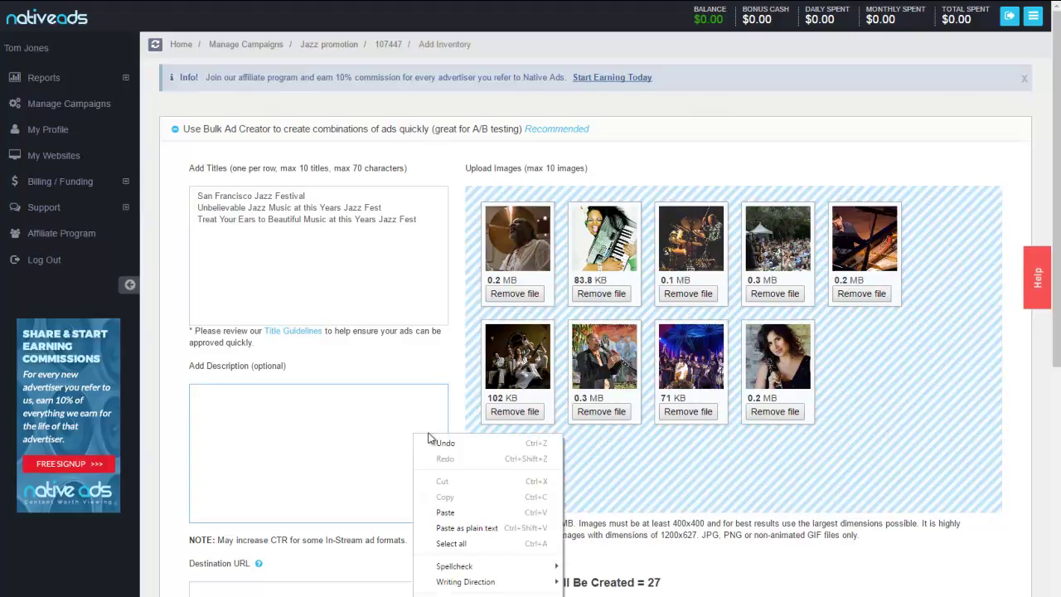
pyautogui.click(466, 512)
pyautogui.scroll(-2, 470, 464)
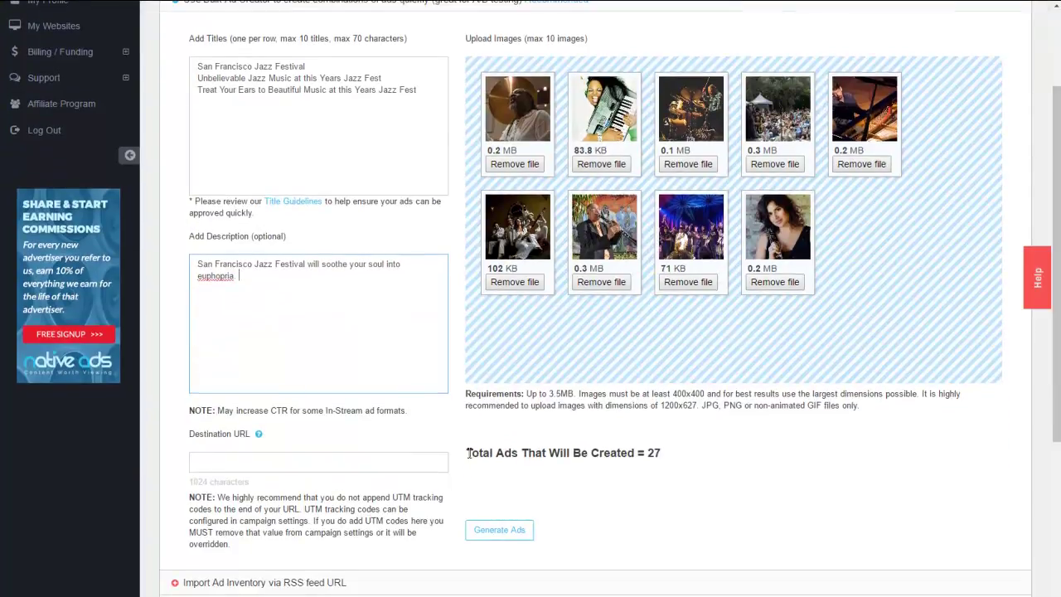
pyautogui.rightClick(218, 283)
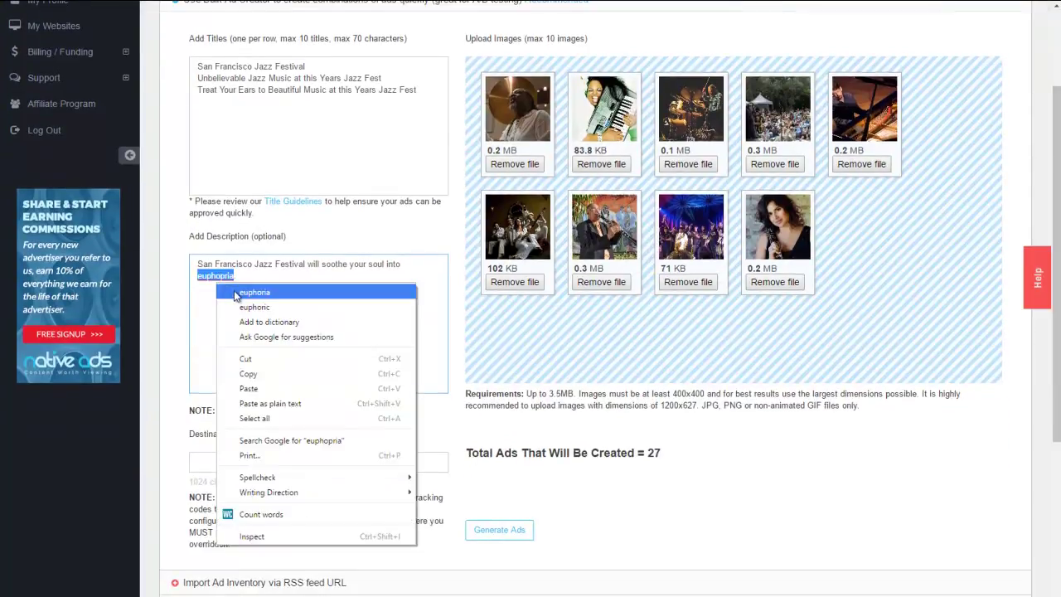
pyautogui.click(238, 293)
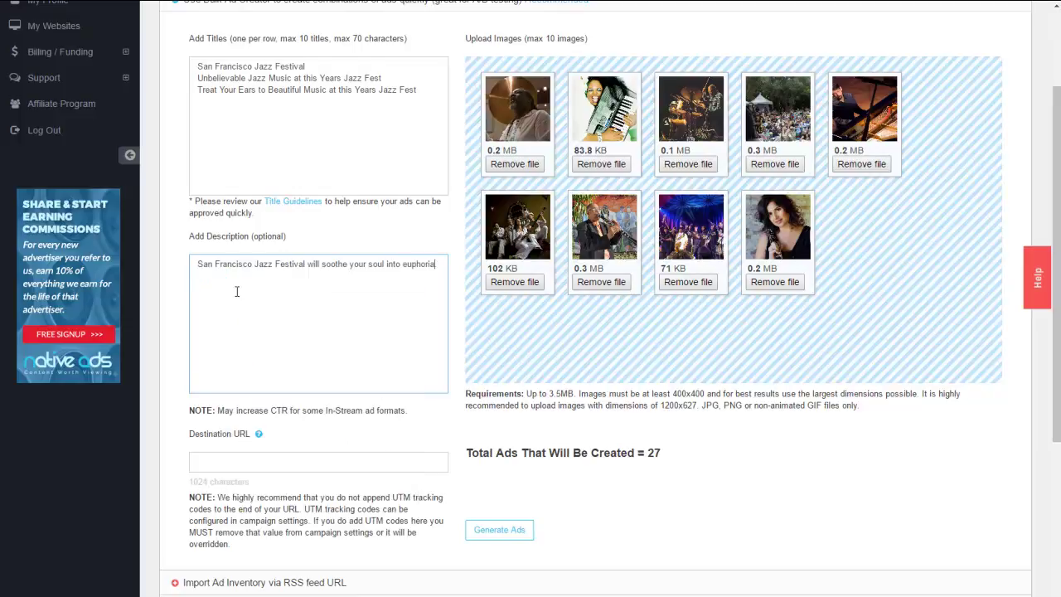
pyautogui.press('BackSpace')
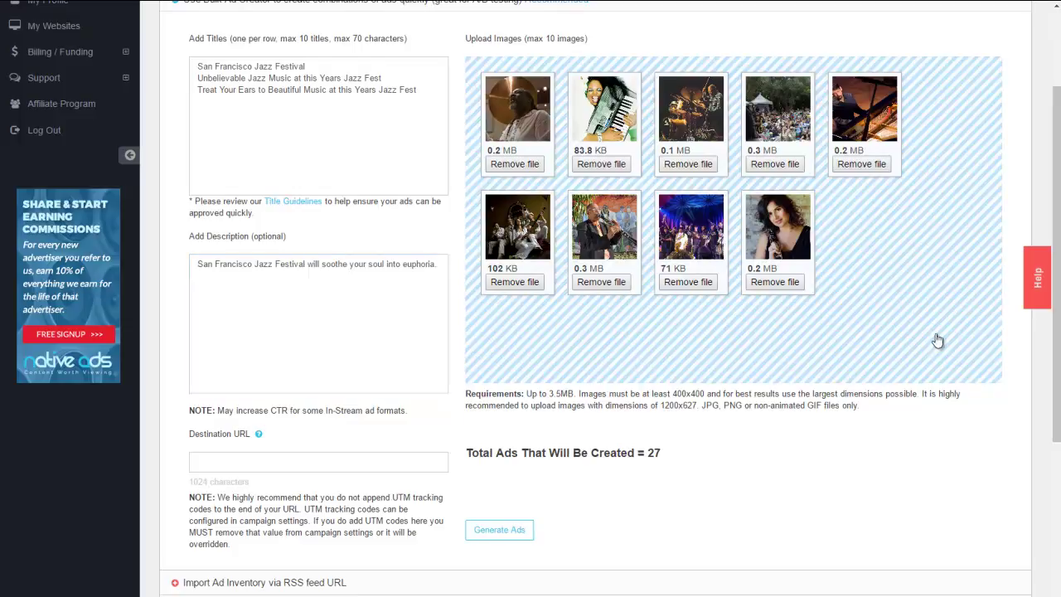
# Step: Set the destination URL to jazzfest.com and generate the ads
pyautogui.click(436, 458)
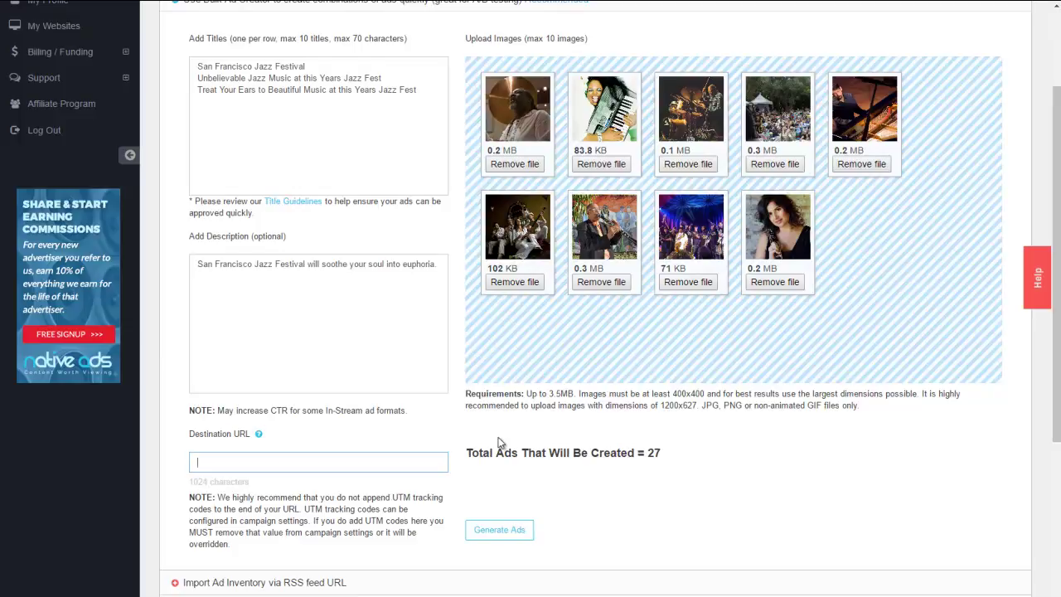
pyautogui.write('jazzfest.com')
pyautogui.click(508, 522)
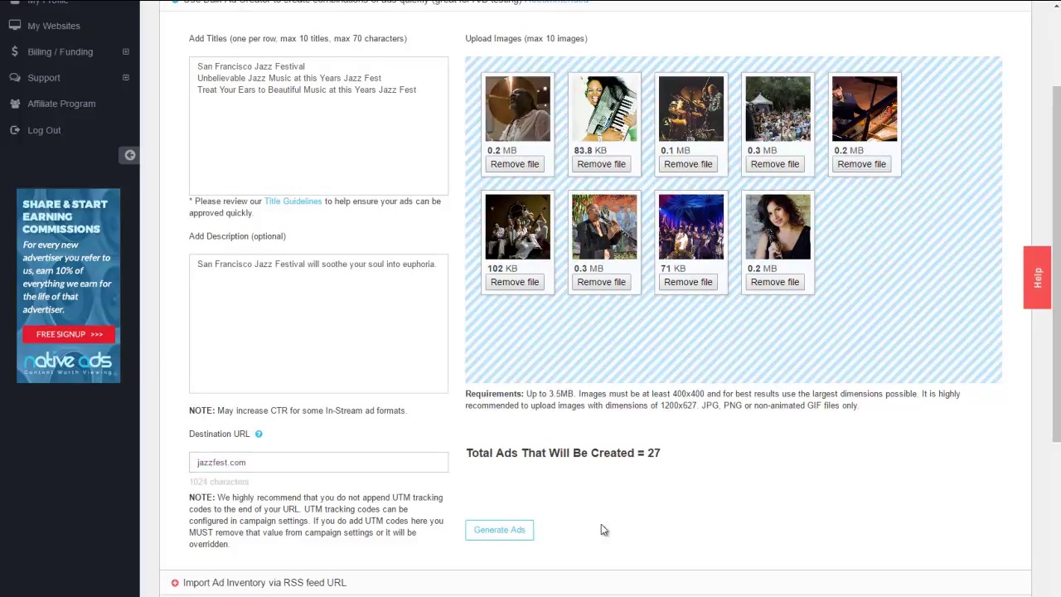
pyautogui.click(508, 532)
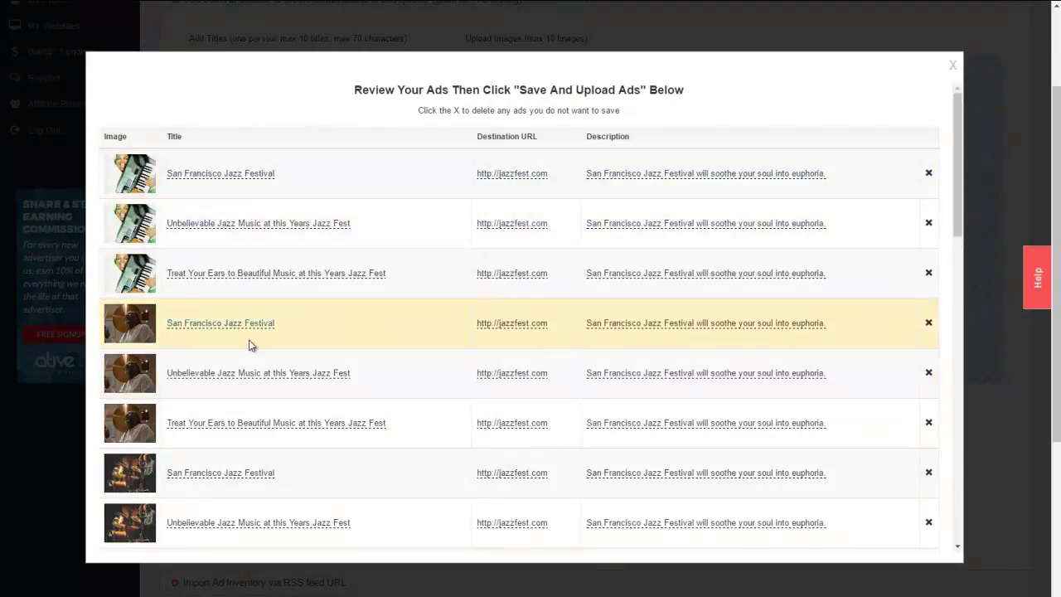
# Step: Review the list of generated ads through to its end, then save and upload them all
pyautogui.scroll(-3, 239, 364)
pyautogui.scroll(-5, 242, 370)
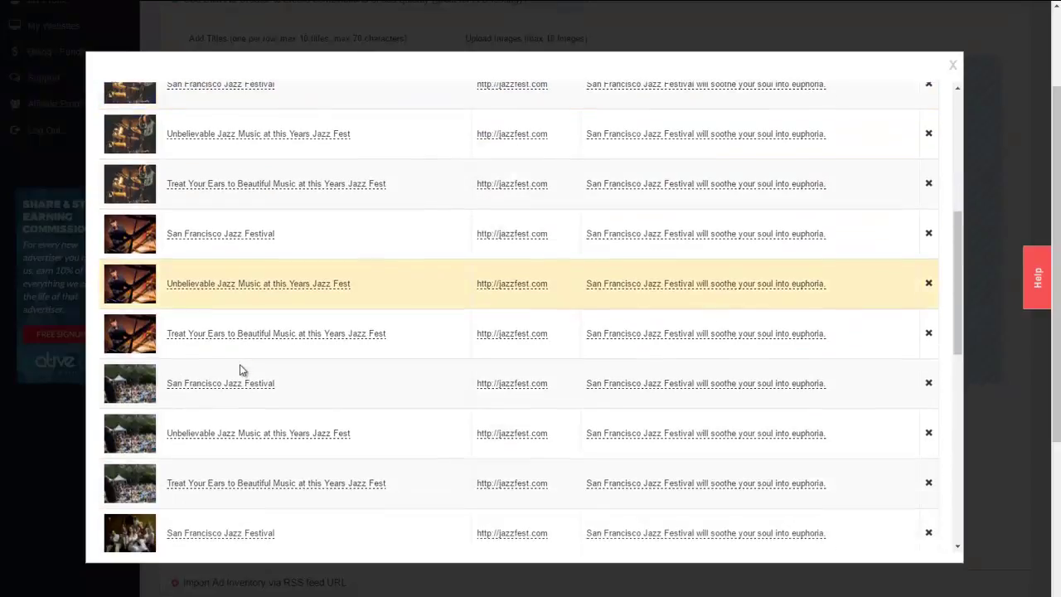
pyautogui.scroll(-6, 249, 390)
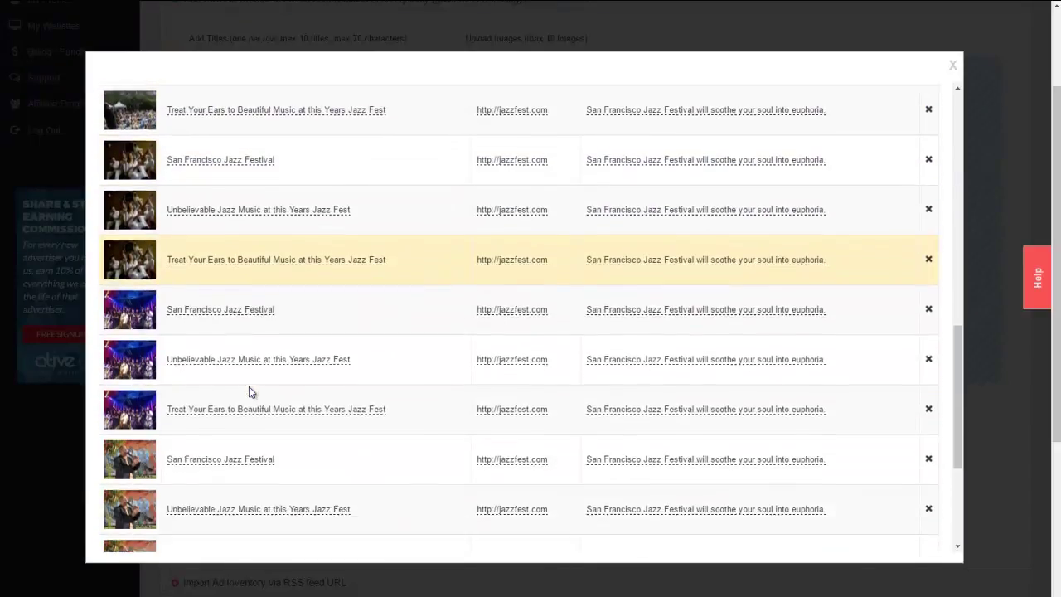
pyautogui.scroll(-2, 249, 386)
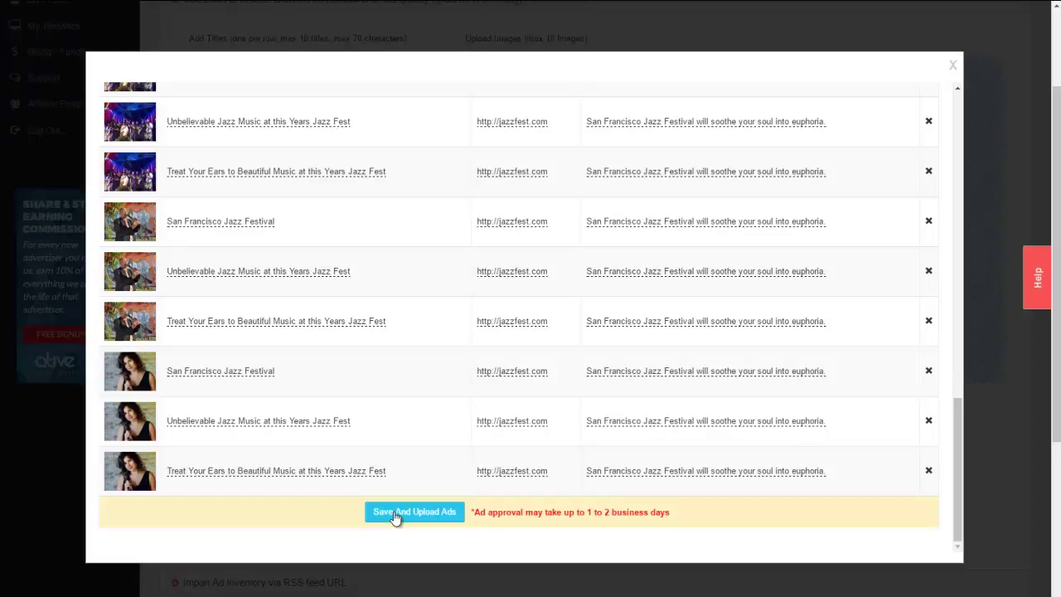
pyautogui.click(395, 514)
pyautogui.click(426, 513)
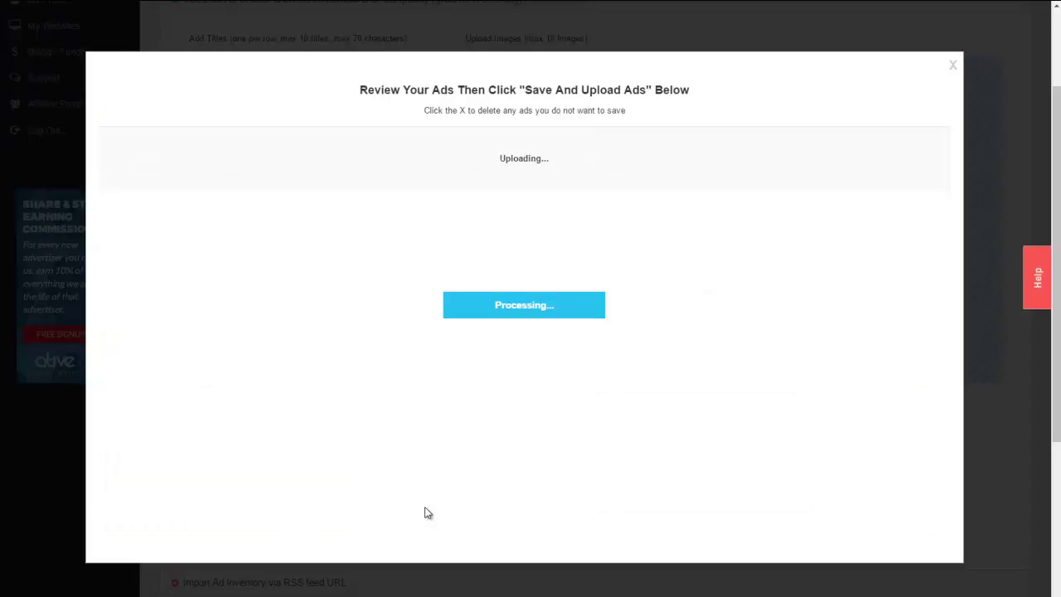